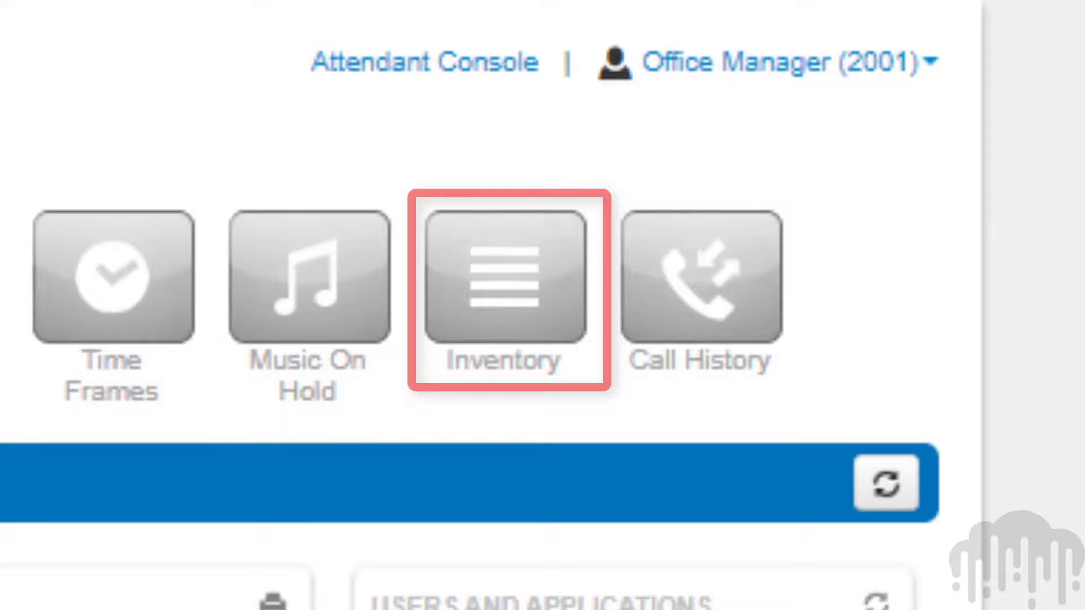
# - Go to the Inventory phone-number list and open a number's edit dialog
pyautogui.click(546, 332)
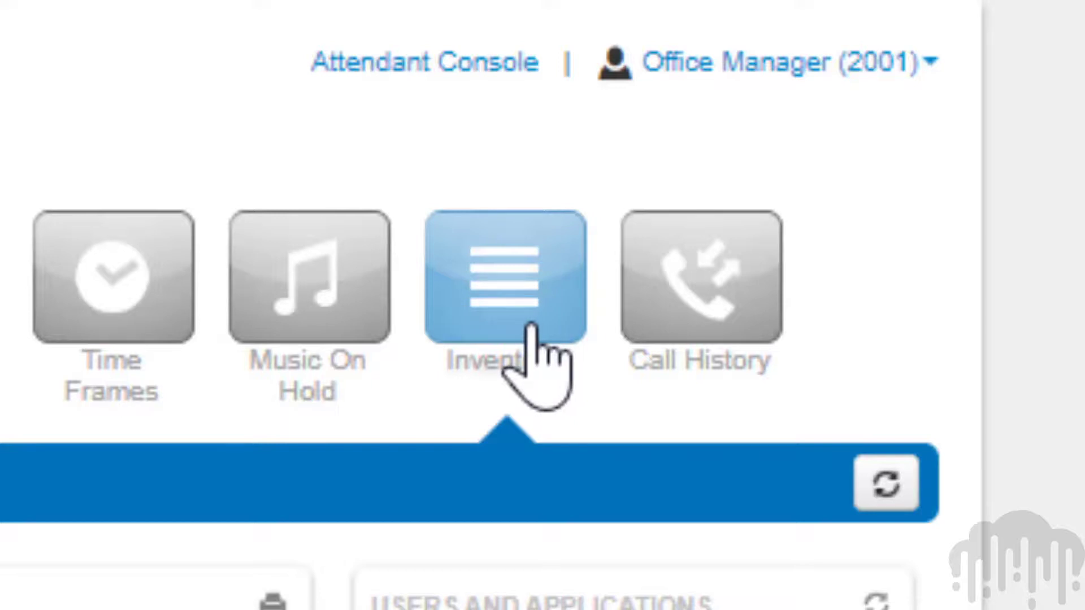
pyautogui.click(483, 322)
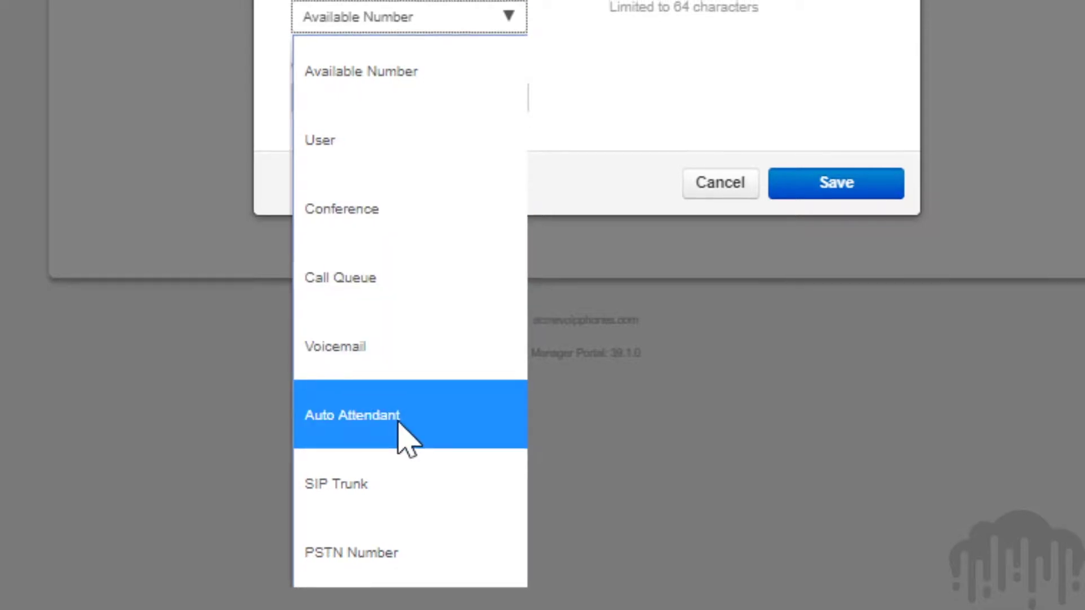
pyautogui.click(402, 435)
pyautogui.click(458, 95)
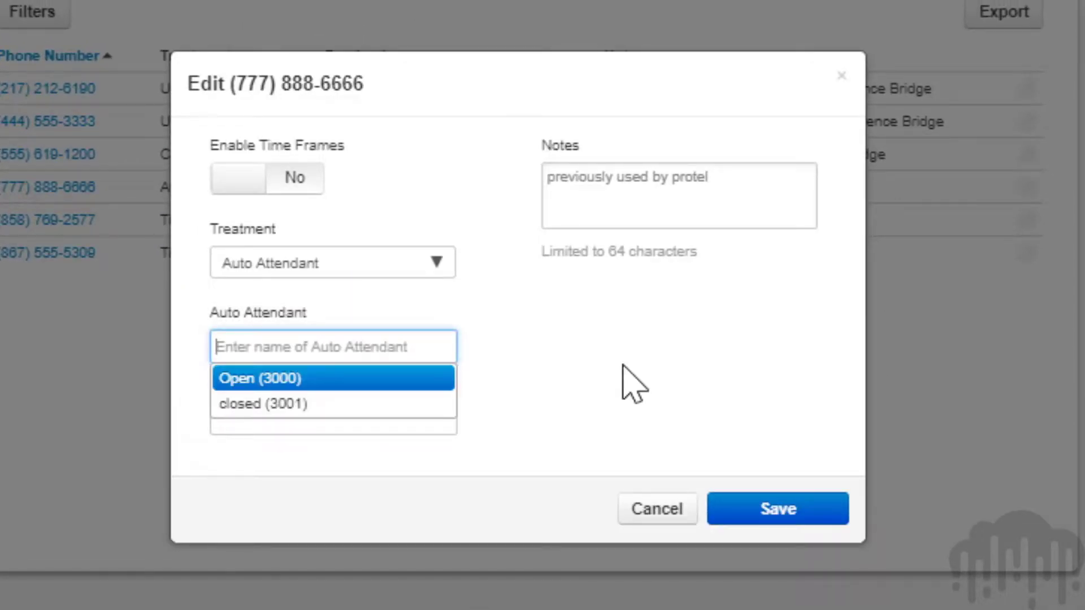
pyautogui.press('Return')
pyautogui.click(357, 417)
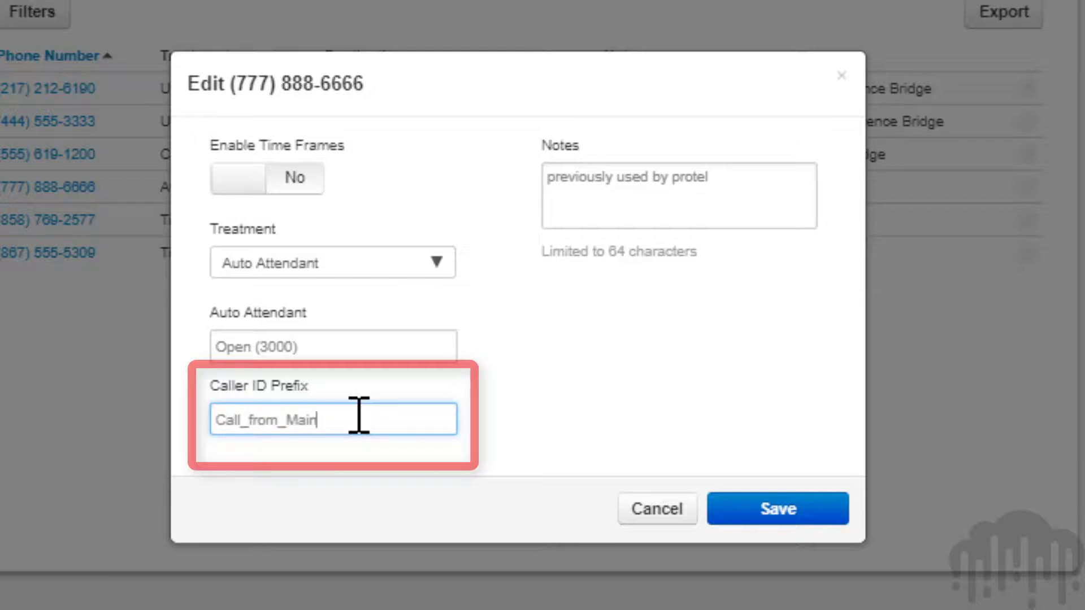
pyautogui.press('Tab')
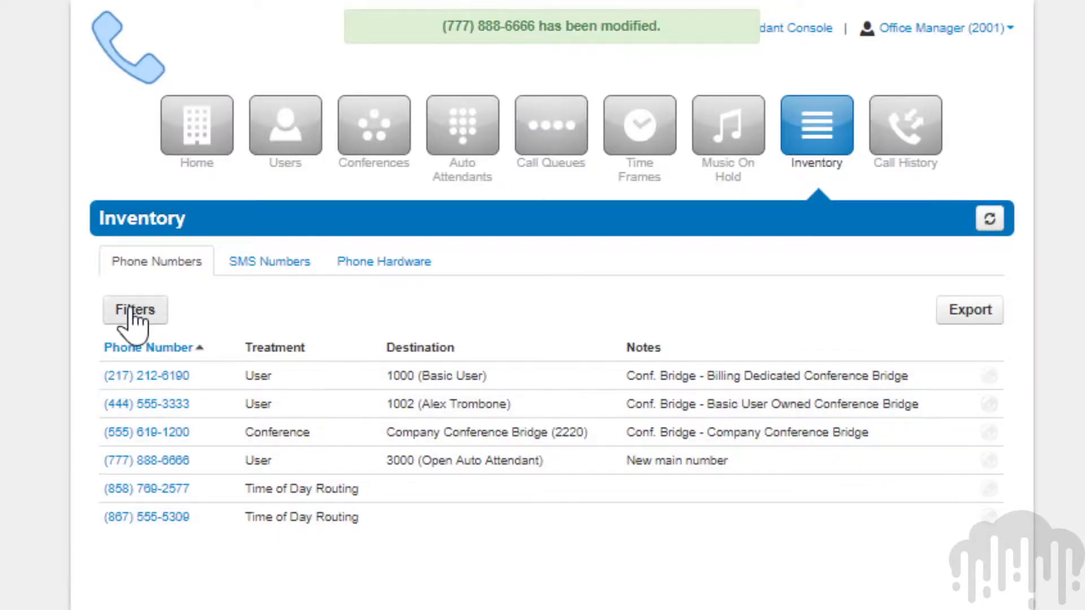
pyautogui.click(136, 310)
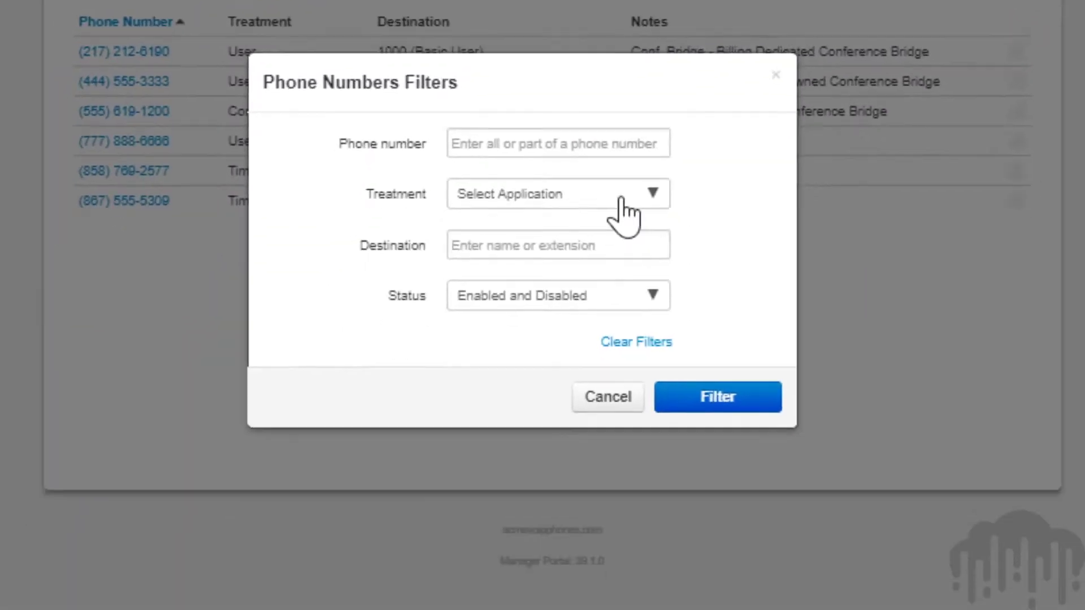
pyautogui.click(619, 197)
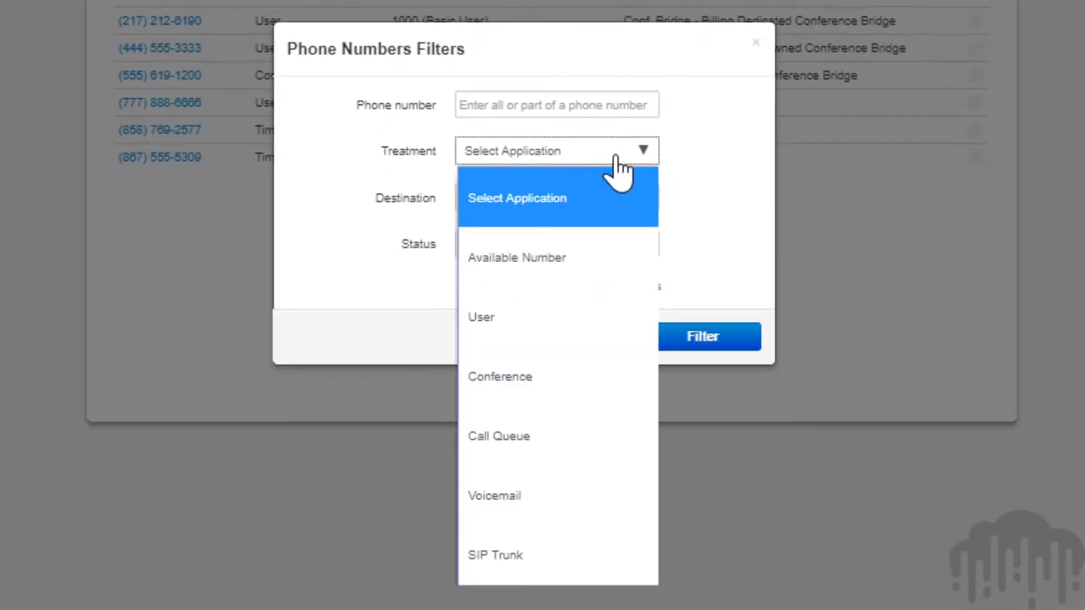
pyautogui.click(765, 359)
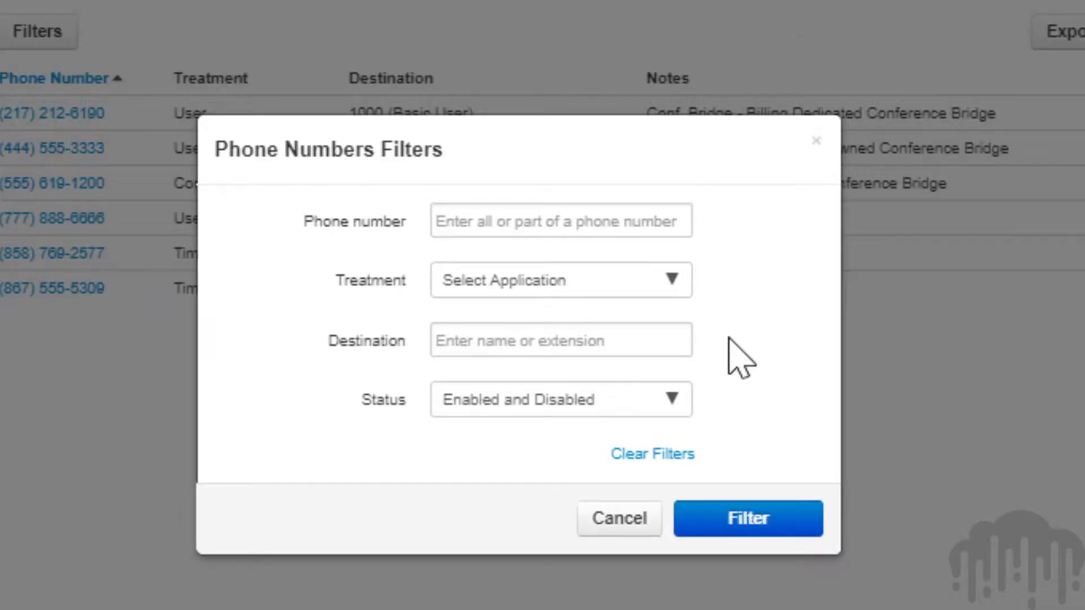
pyautogui.click(562, 398)
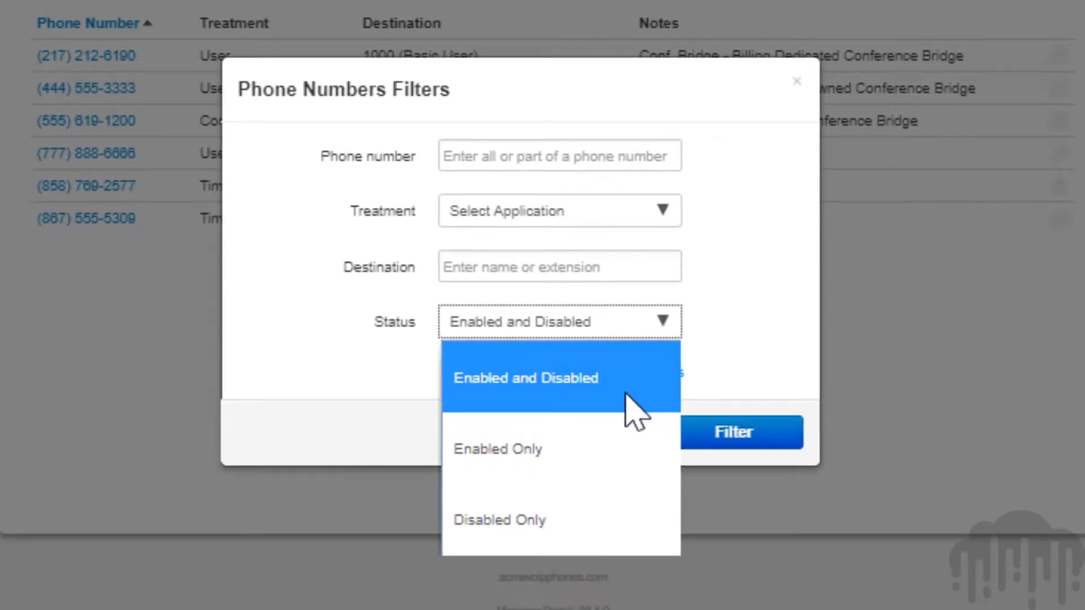
pyautogui.click(626, 396)
pyautogui.click(621, 438)
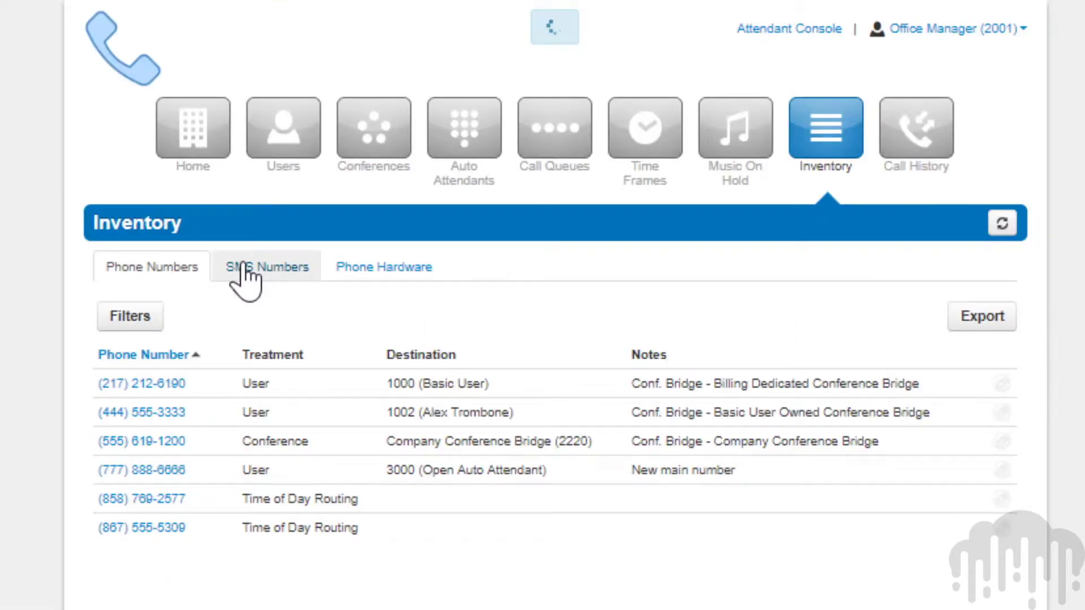
pyautogui.click(243, 275)
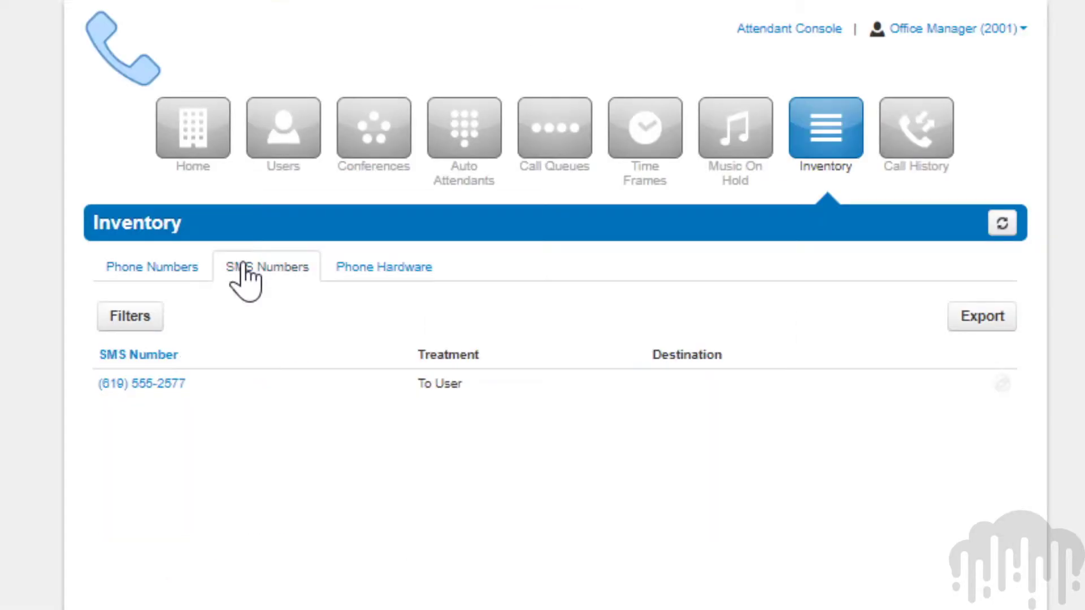
pyautogui.click(1003, 385)
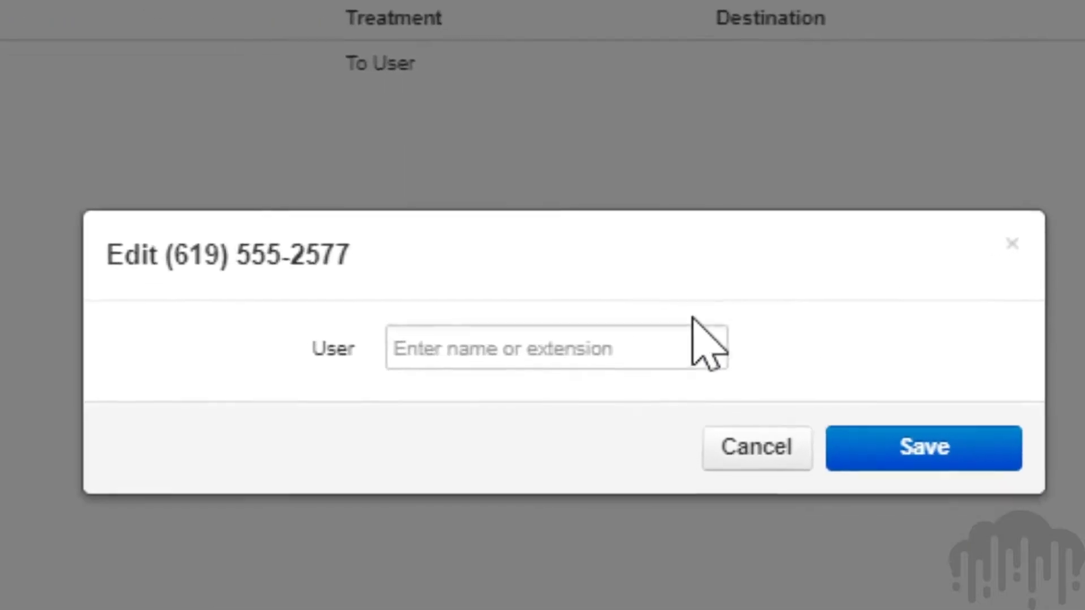
pyautogui.click(653, 328)
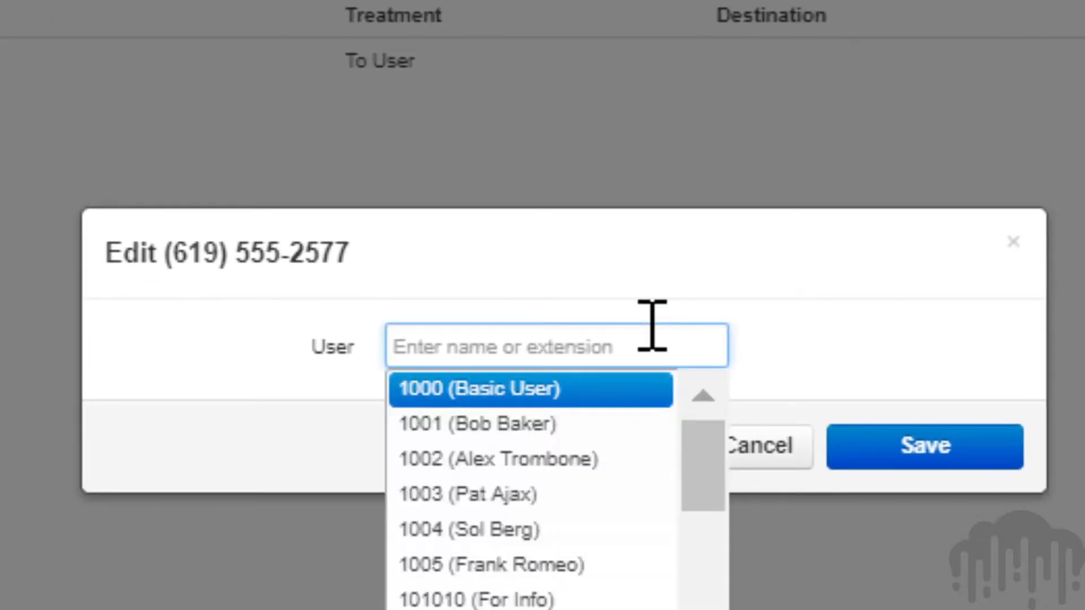
pyautogui.press('Return')
pyautogui.click(927, 453)
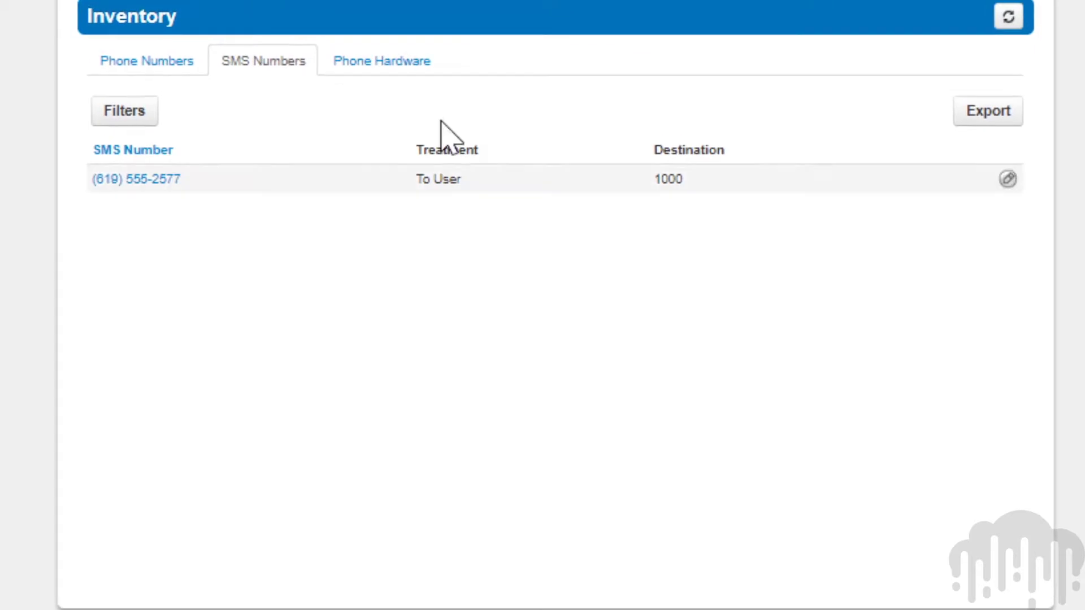
pyautogui.click(384, 67)
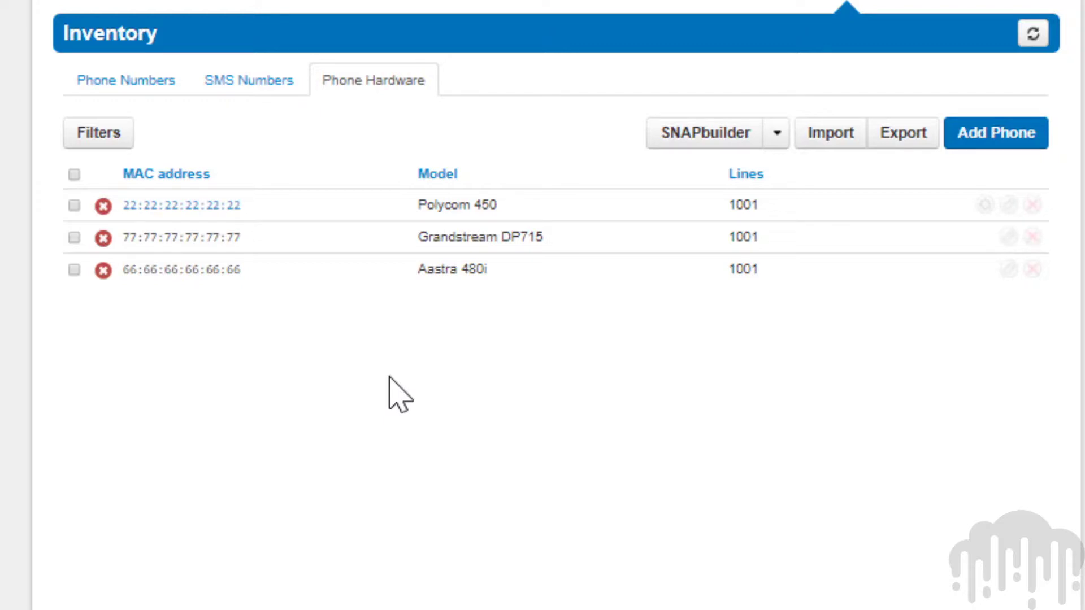
pyautogui.click(973, 131)
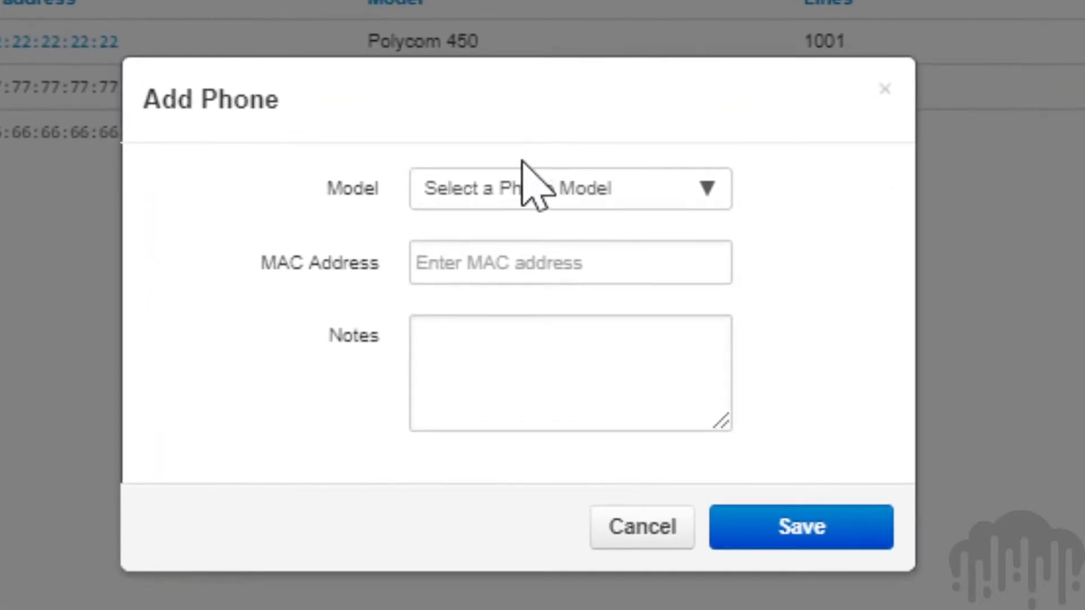
# - Save a new Polycom VVX500 with MAC 12:34:56:78:98:76 and line 1 on 1000 (Basic User)
pyautogui.click(525, 182)
pyautogui.scroll(-10, 539, 418)
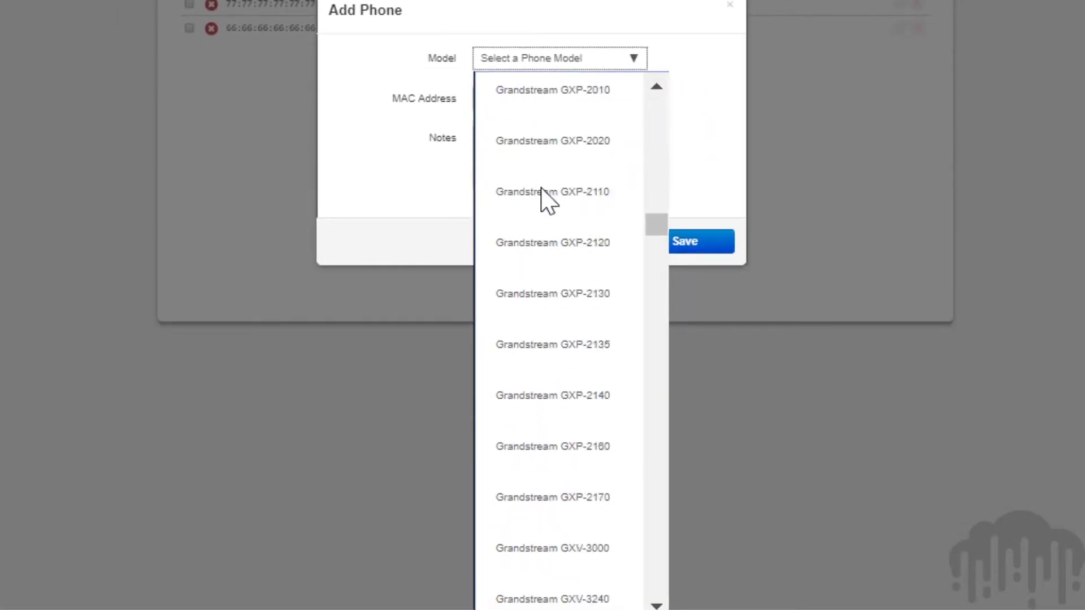
pyautogui.scroll(-10, 541, 188)
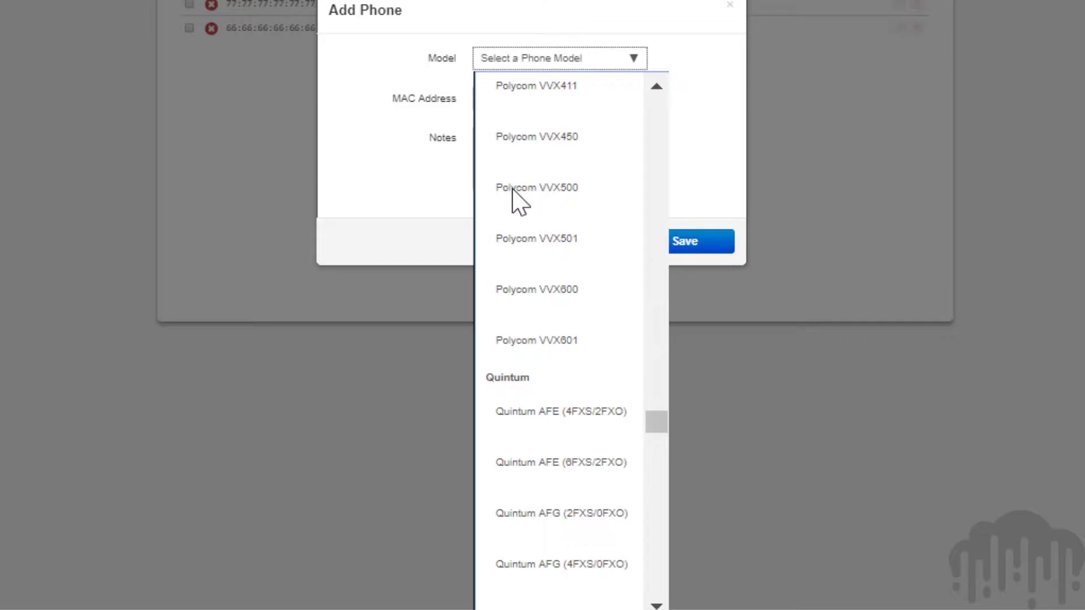
pyautogui.click(541, 190)
pyautogui.click(528, 270)
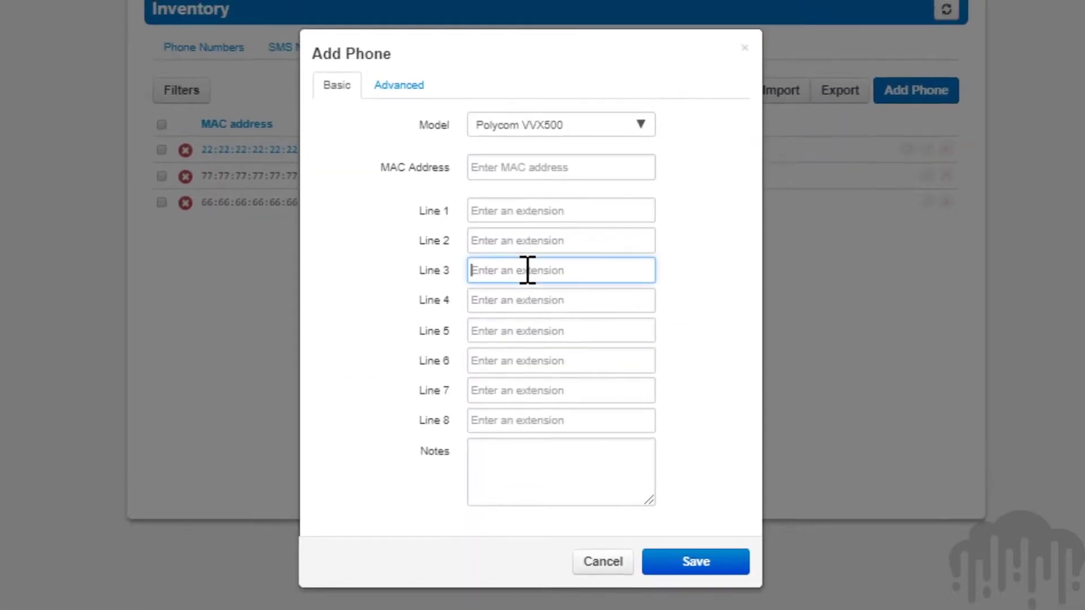
pyautogui.click(528, 168)
pyautogui.write('123456789876')
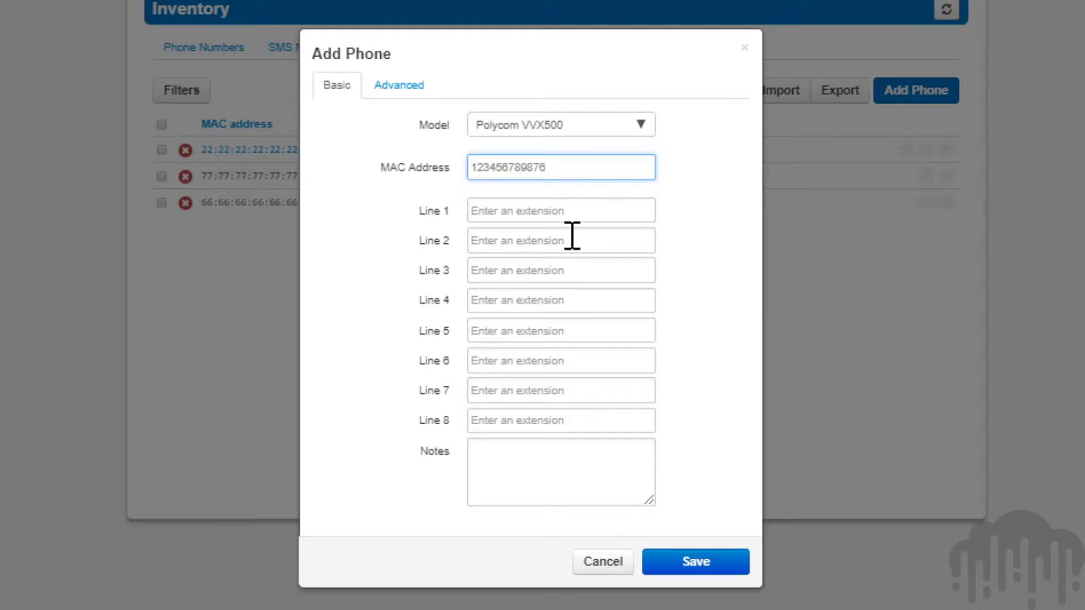
pyautogui.click(573, 212)
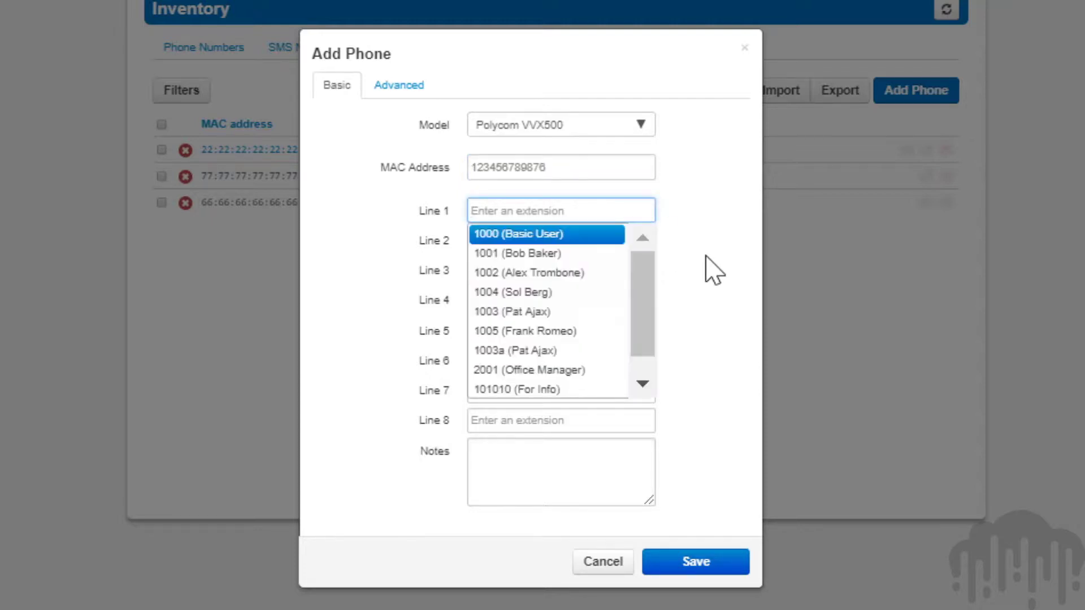
pyautogui.press('Return')
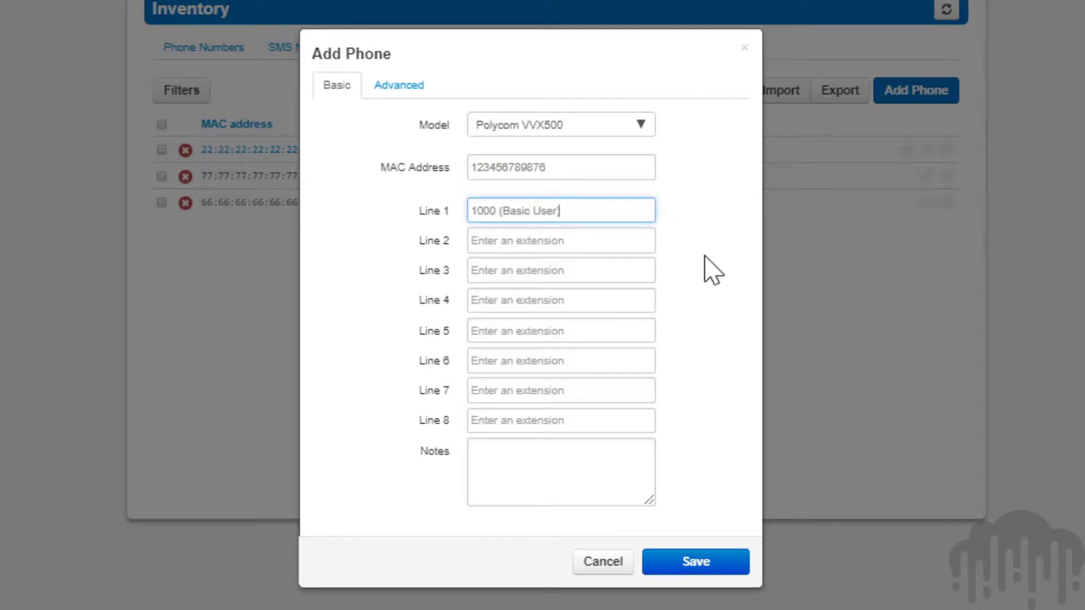
pyautogui.click(724, 566)
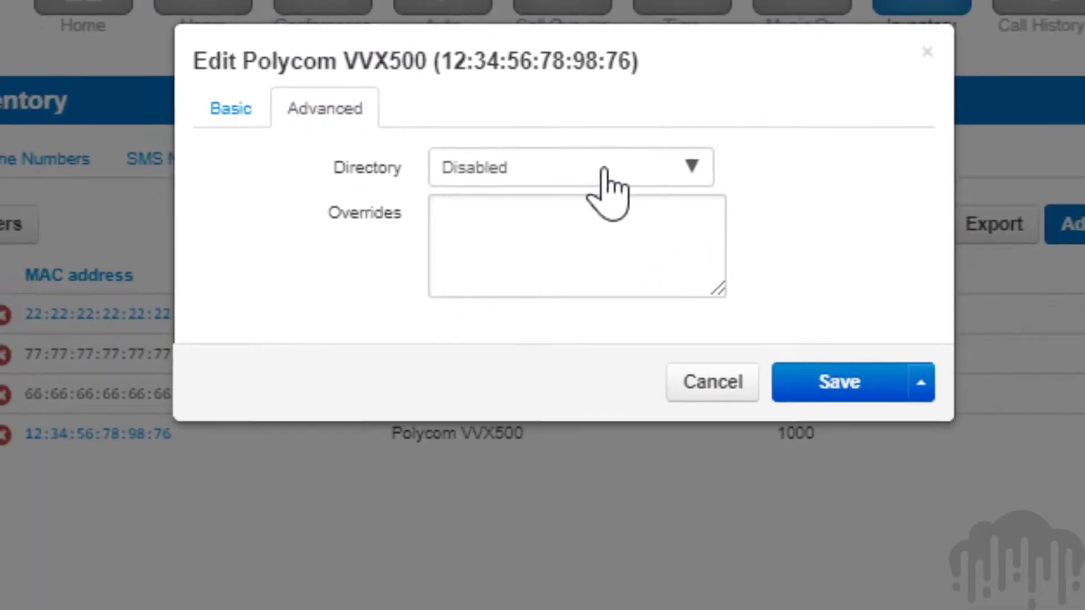
# - Set the VVX500's directory to Automatic by Last Name, review overrides, then cancel without saving
pyautogui.click(585, 87)
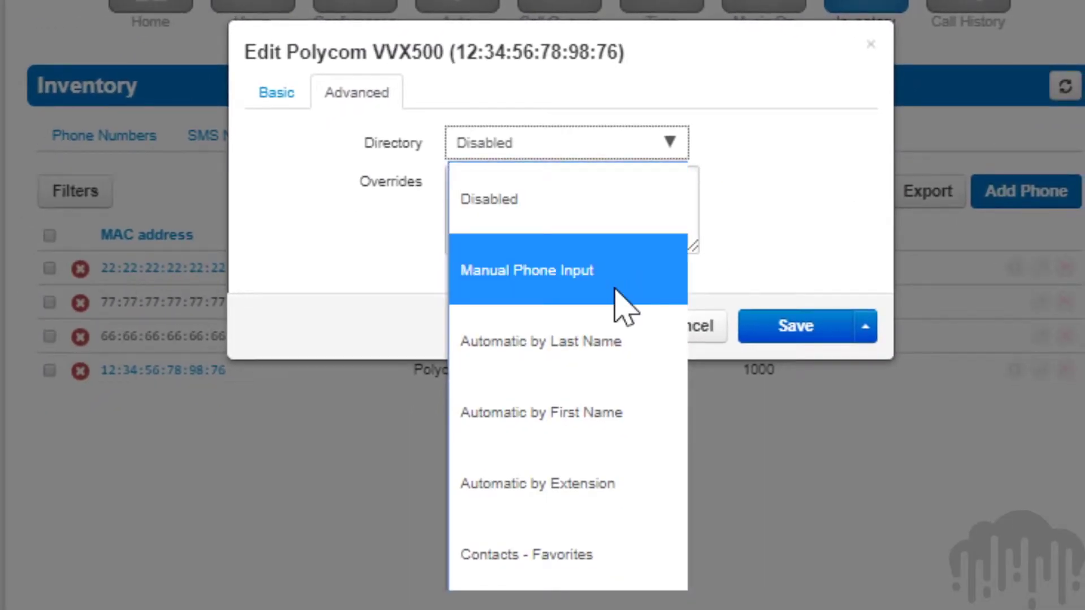
pyautogui.click(617, 335)
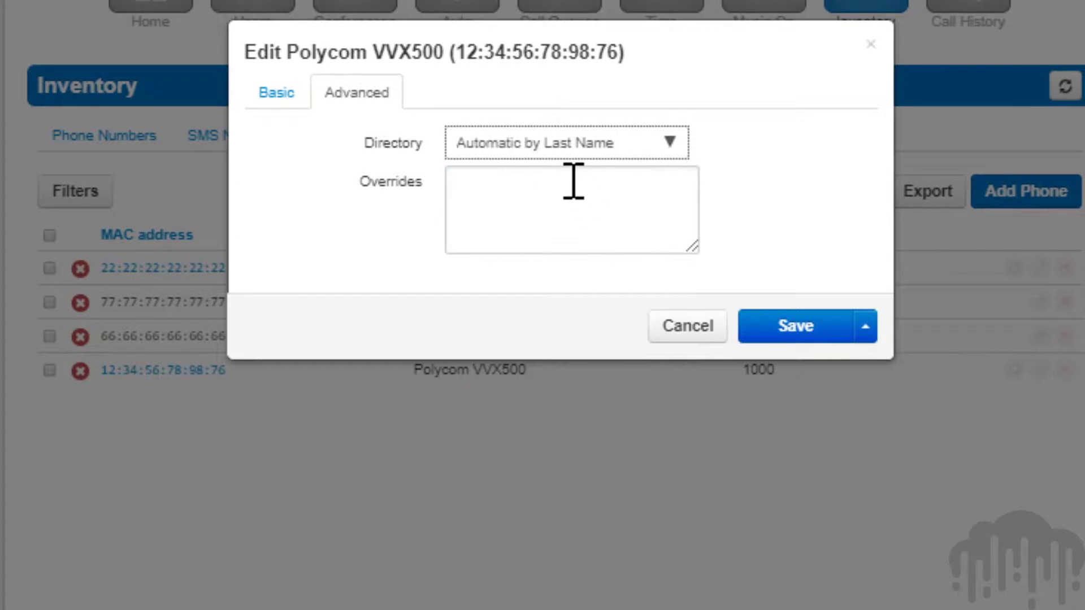
pyautogui.click(569, 208)
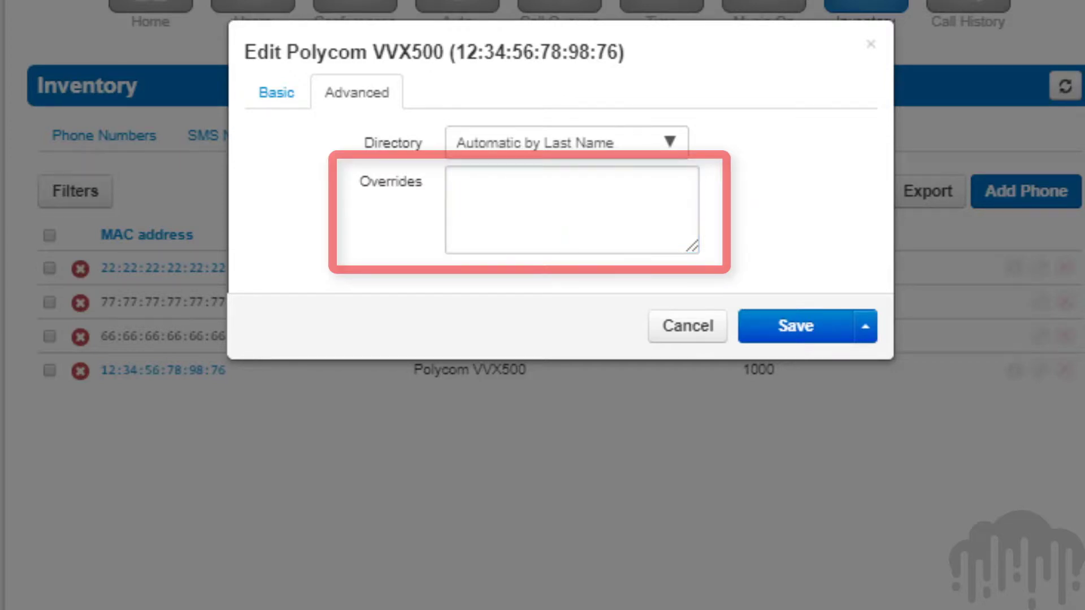
pyautogui.click(681, 338)
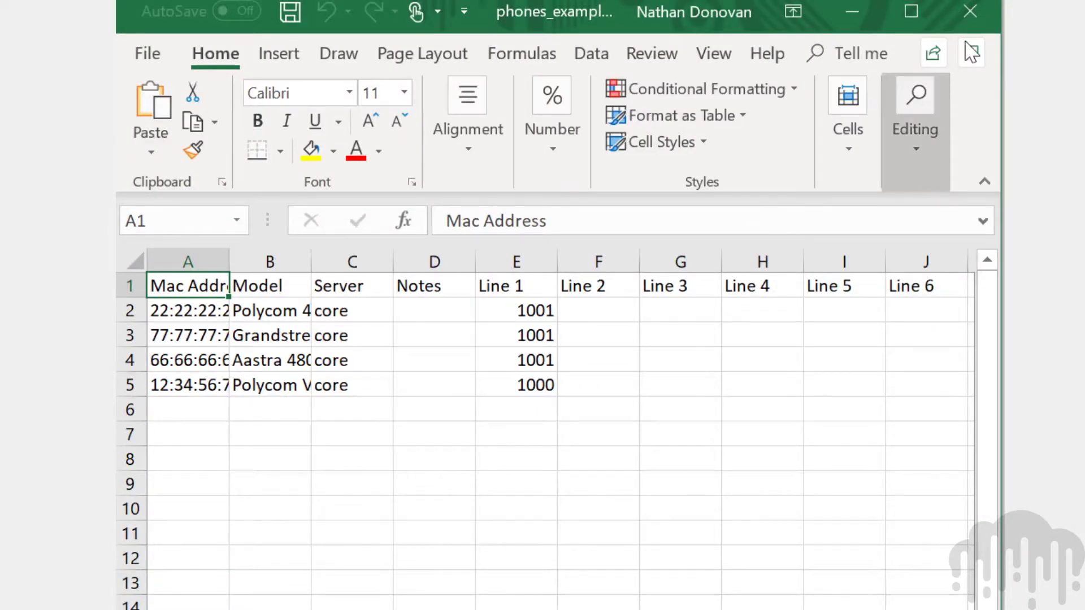
# - Import the Polycom VVX500 (MAC 00:04:F2:00:00:00) from phones_import.csv and open its SNAPbuilder configuration
pyautogui.click(969, 1)
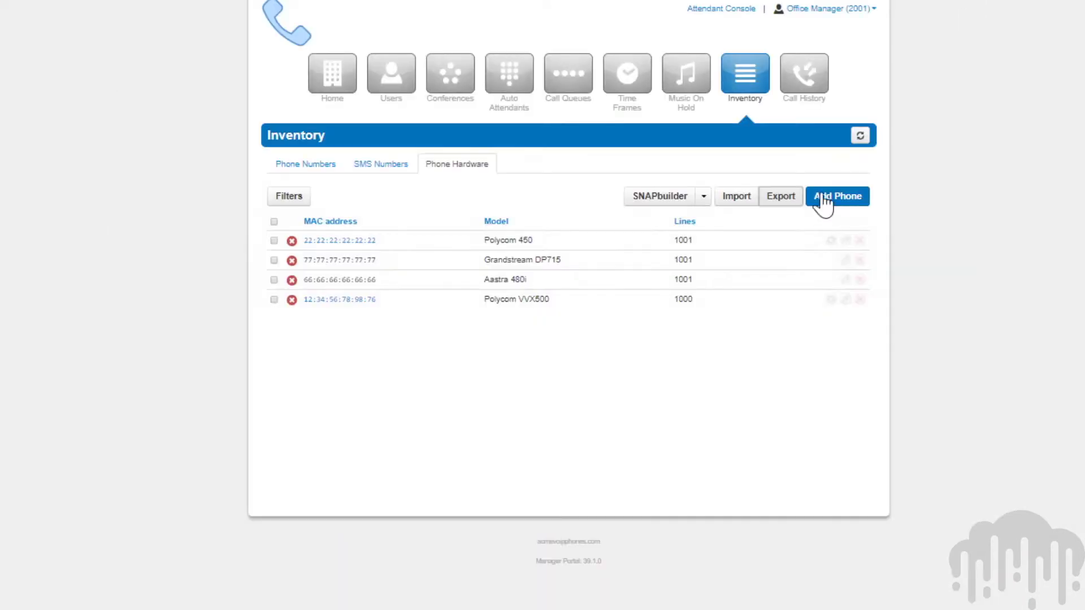
pyautogui.click(736, 198)
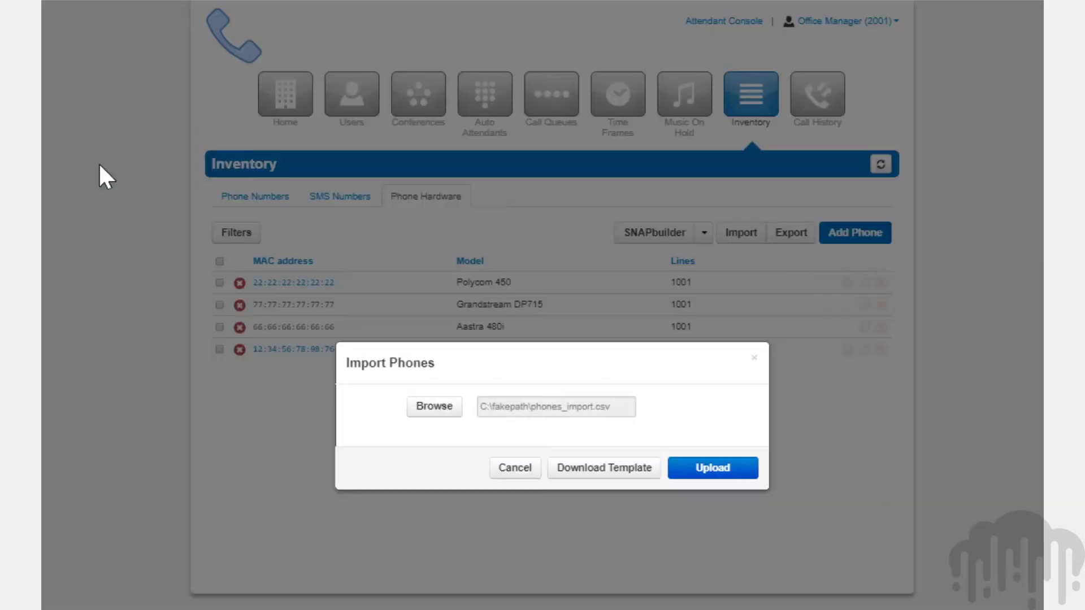
pyautogui.click(714, 407)
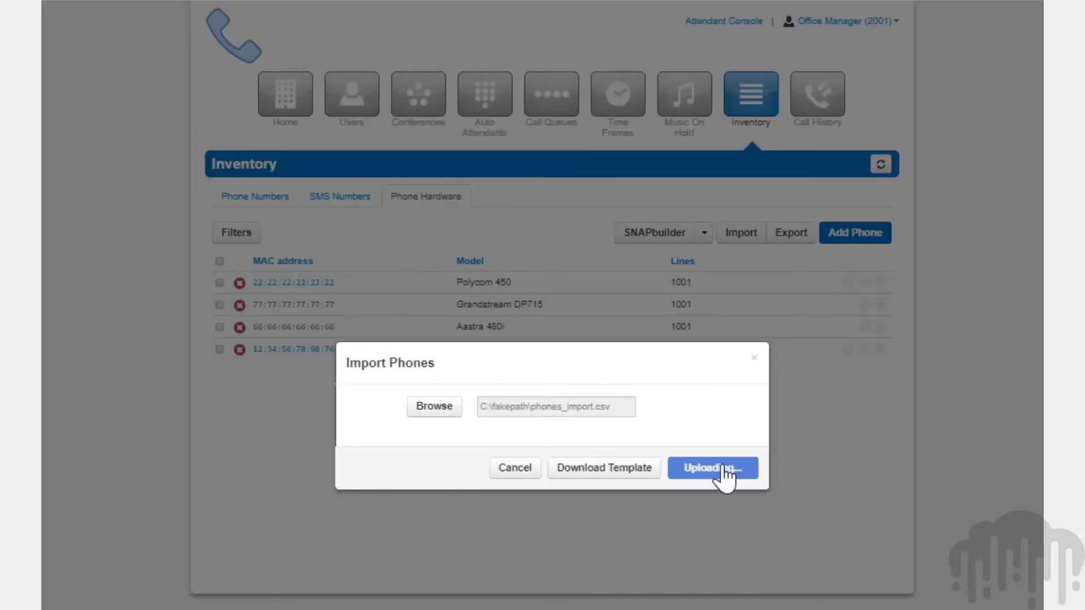
pyautogui.click(503, 282)
pyautogui.write('2001')
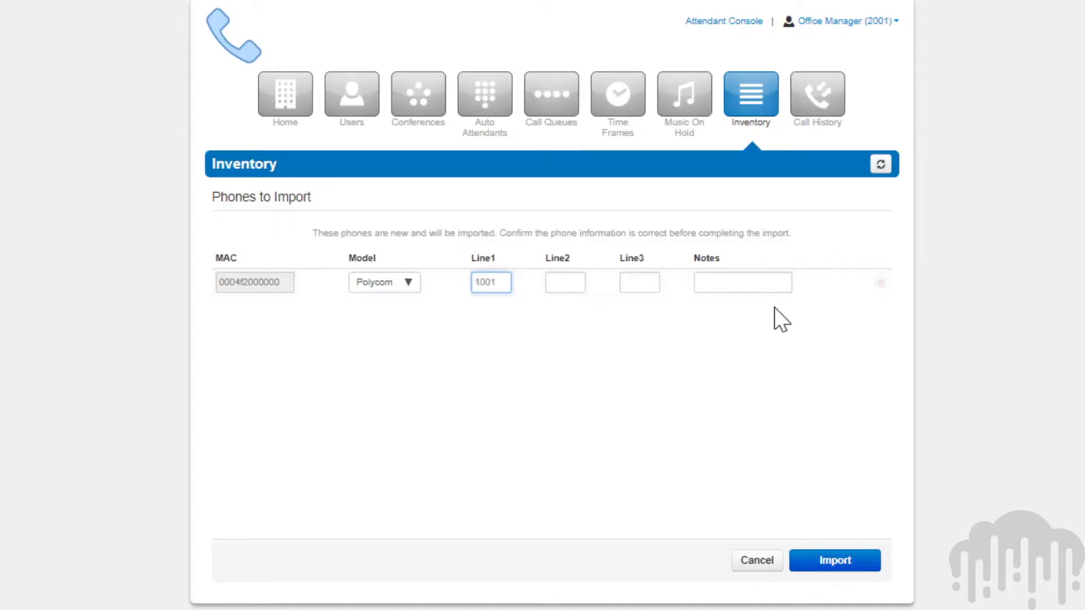
pyautogui.click(841, 563)
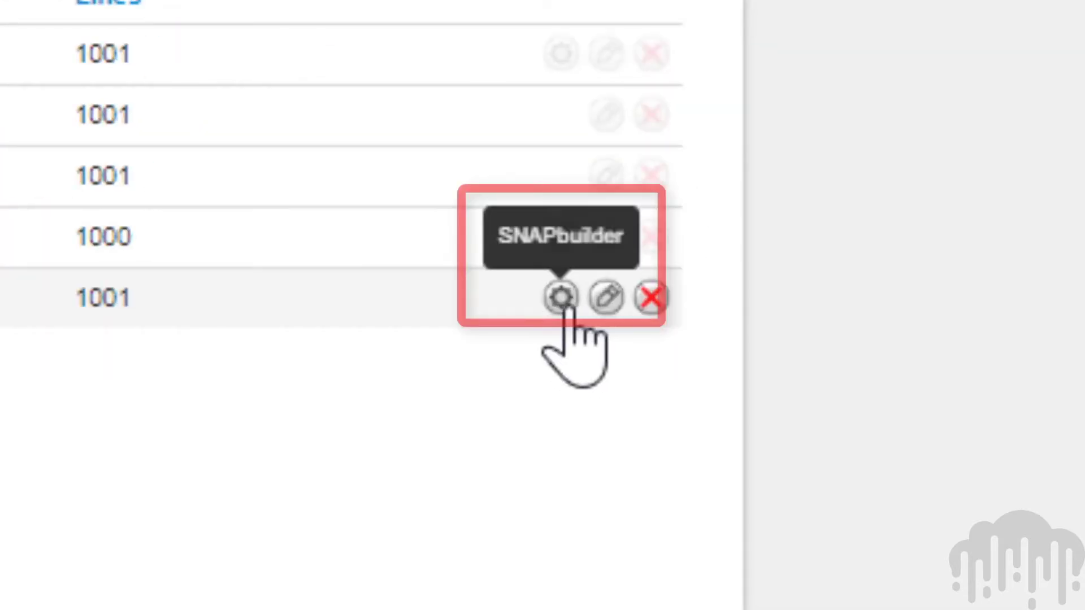
pyautogui.click(851, 376)
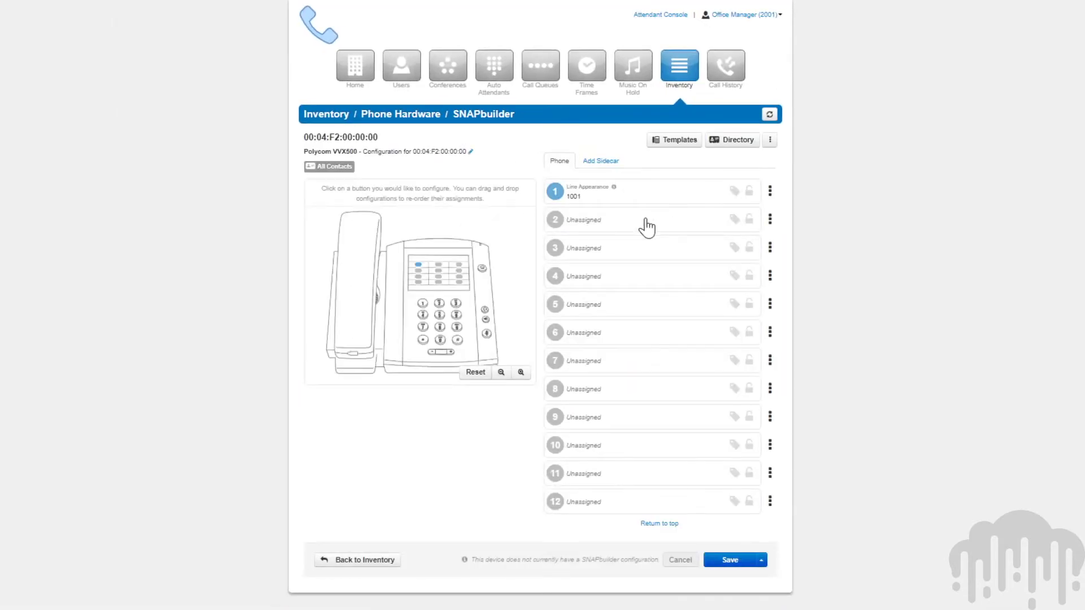
# - Make button 2 a Line Appearance for 1001 and button 3 a User BLF for 1002
pyautogui.click(644, 225)
pyautogui.click(616, 271)
pyautogui.click(680, 273)
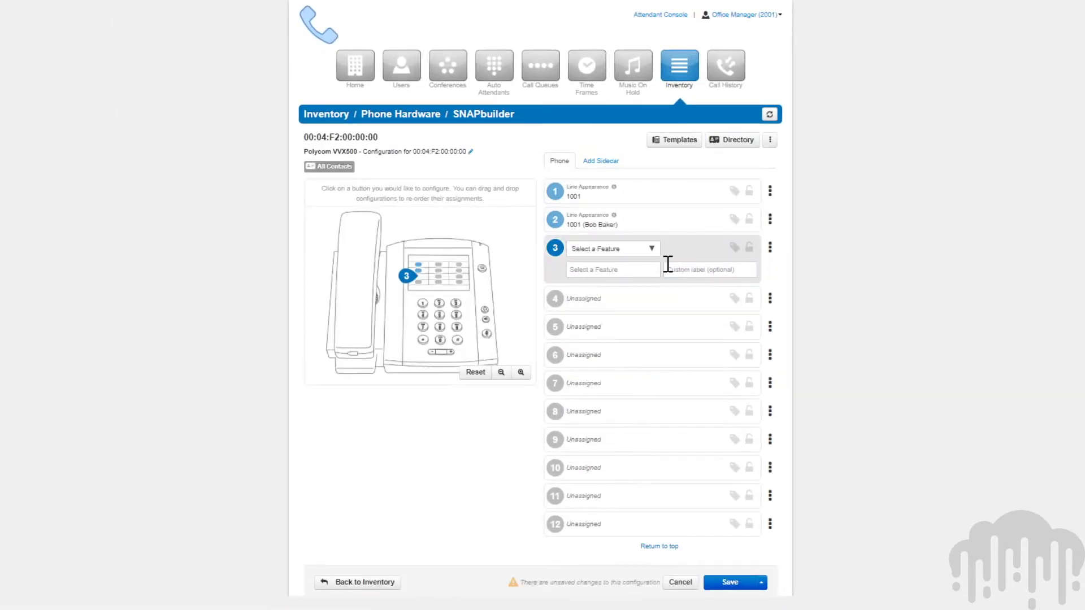
pyautogui.click(613, 248)
pyautogui.click(614, 368)
pyautogui.click(606, 272)
pyautogui.click(603, 307)
# - Make button 4 a Call Park key for 7000, save, and return to the inventory
pyautogui.click(613, 308)
pyautogui.click(613, 277)
pyautogui.click(605, 415)
pyautogui.click(615, 296)
pyautogui.click(730, 582)
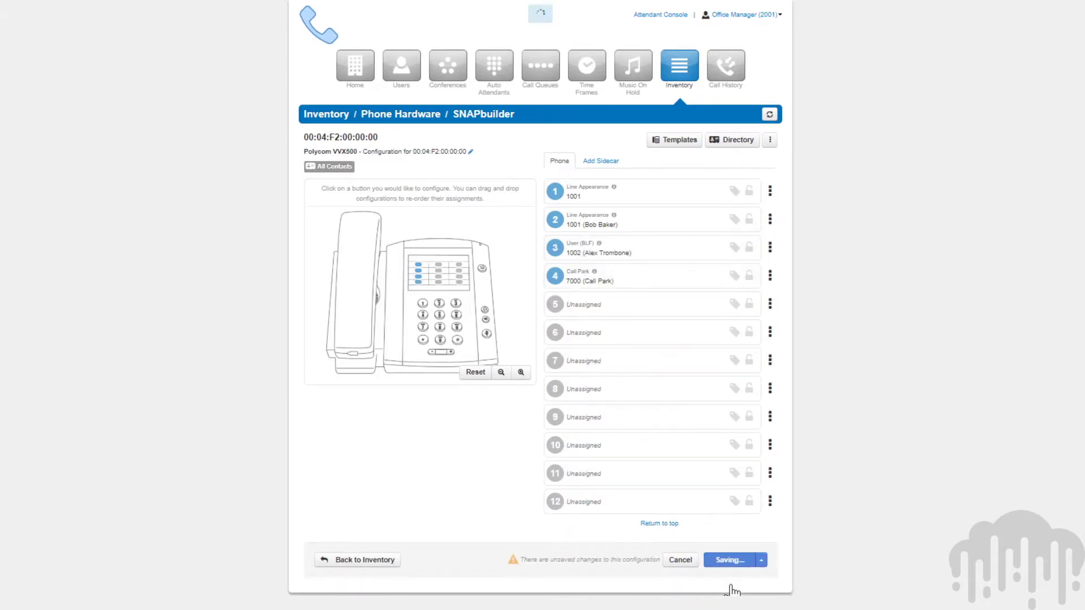
pyautogui.click(346, 561)
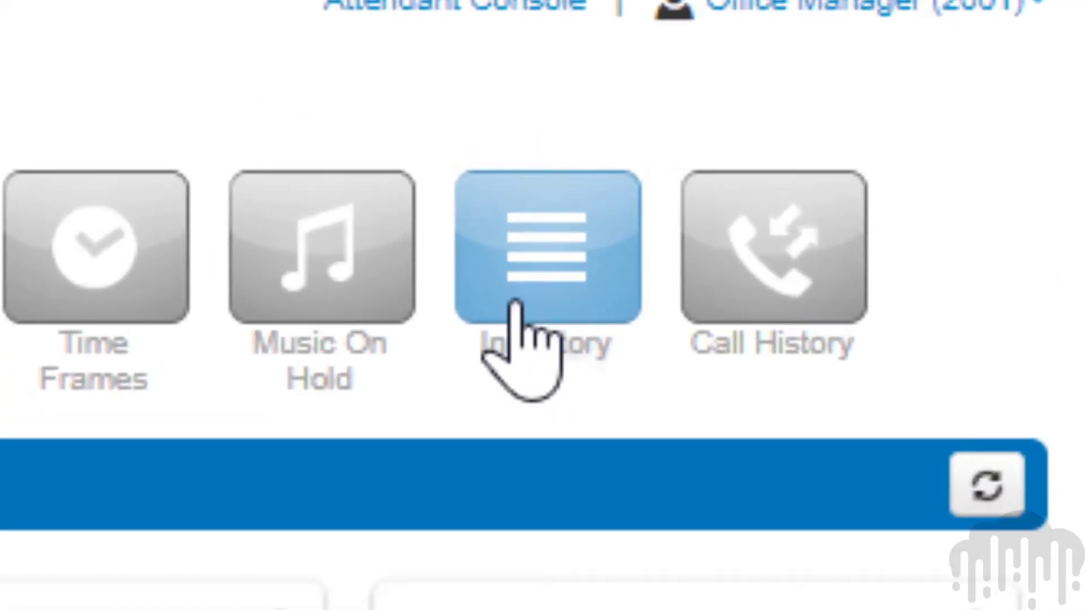
# - Go to Inventory's Phone Hardware list and open the Add Phone form
pyautogui.click(515, 306)
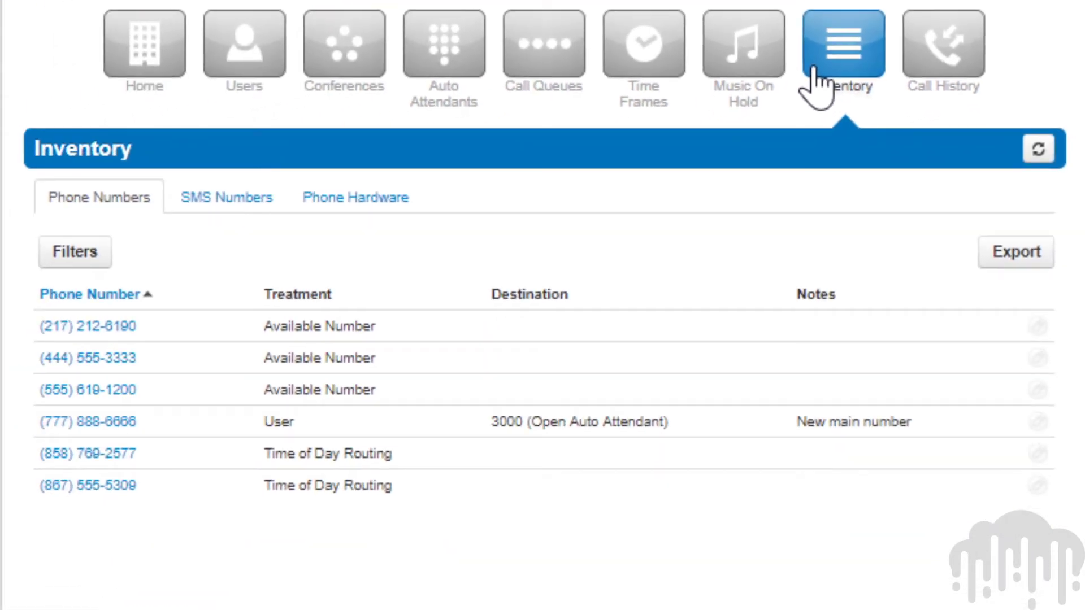
pyautogui.click(358, 199)
pyautogui.click(1021, 255)
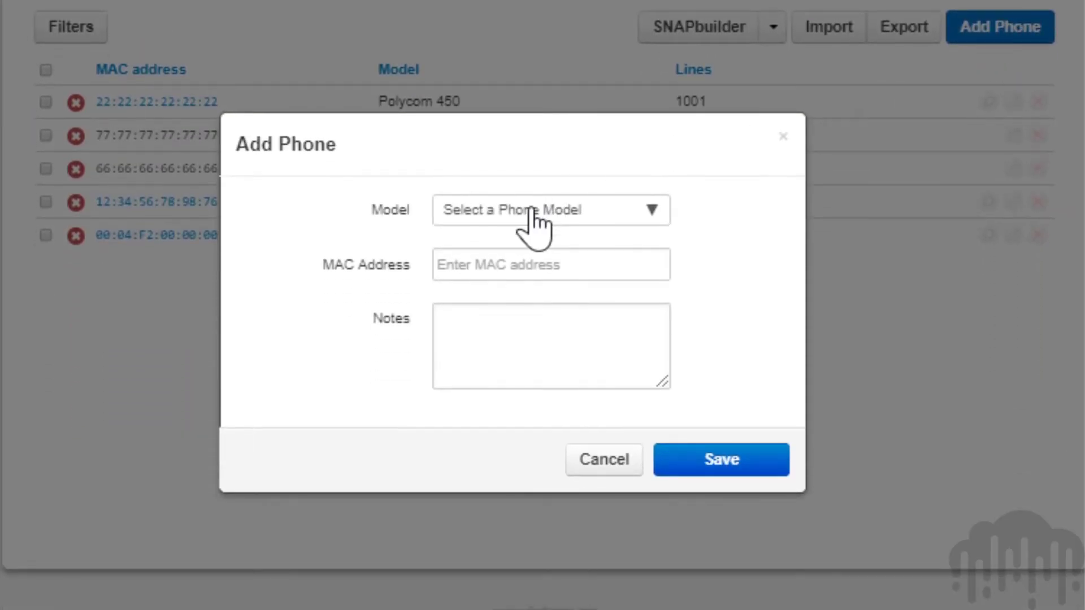
pyautogui.click(529, 212)
pyautogui.scroll(-15, 551, 424)
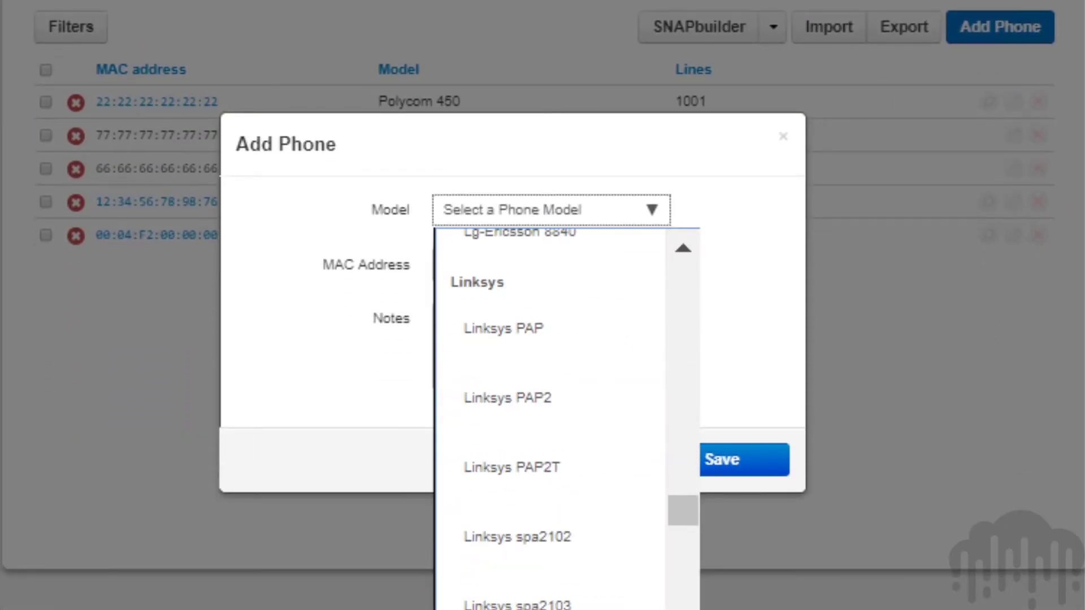
pyautogui.scroll(-15, 551, 423)
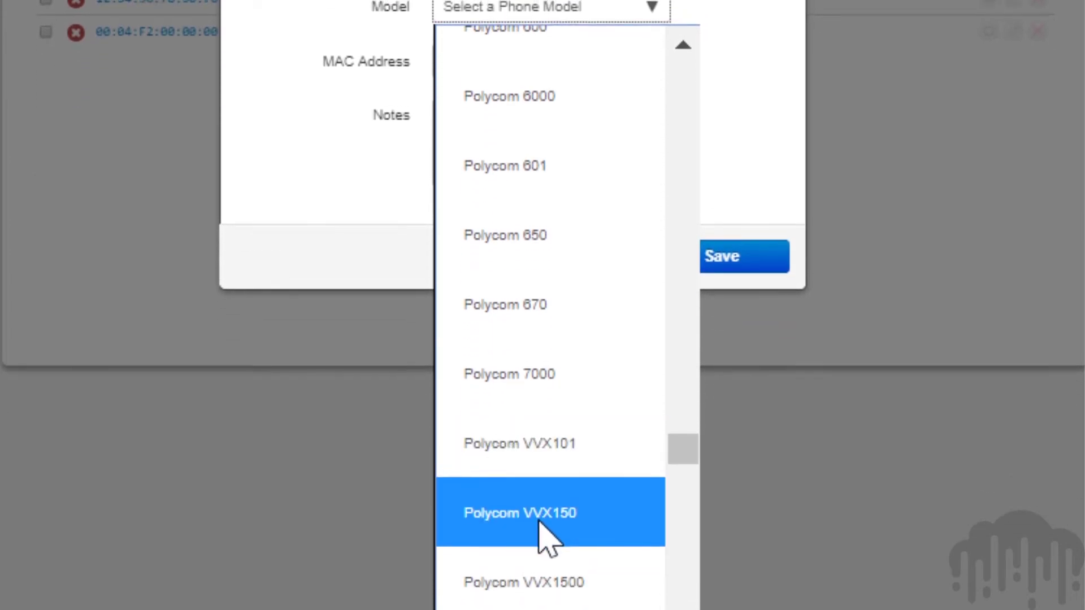
pyautogui.click(539, 524)
pyautogui.click(509, 61)
pyautogui.write('12345678')
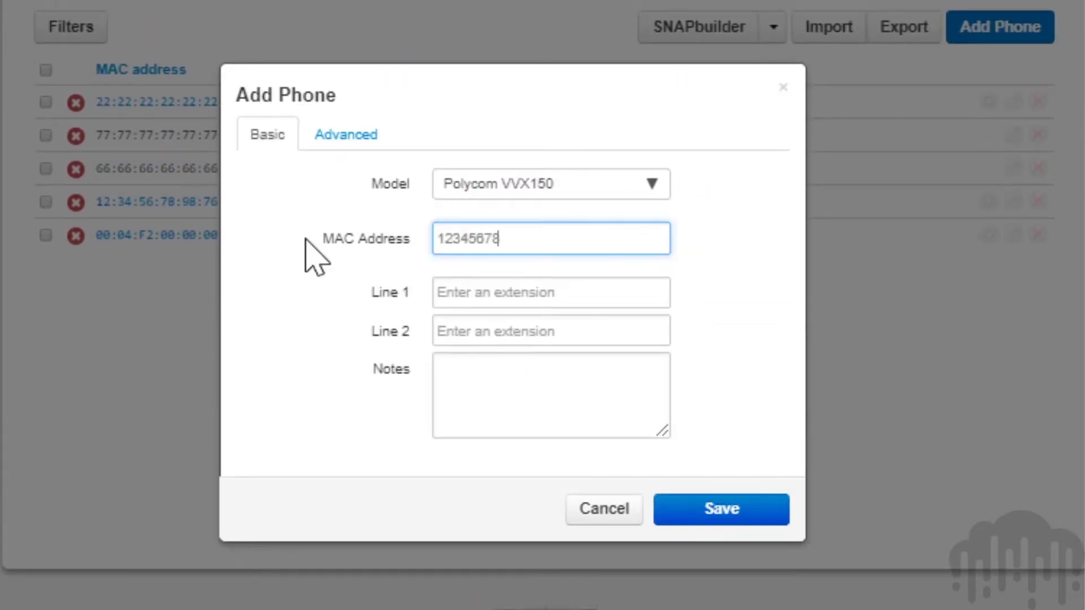
pyautogui.write('9876')
pyautogui.click(518, 286)
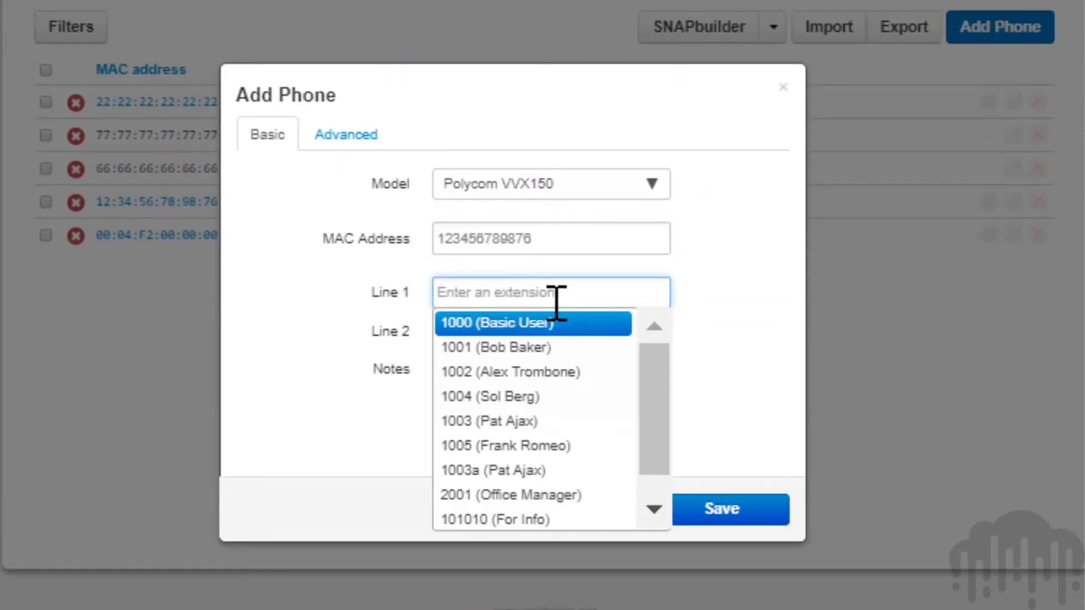
pyautogui.click(565, 446)
pyautogui.click(501, 376)
pyautogui.write("Frank's DID")
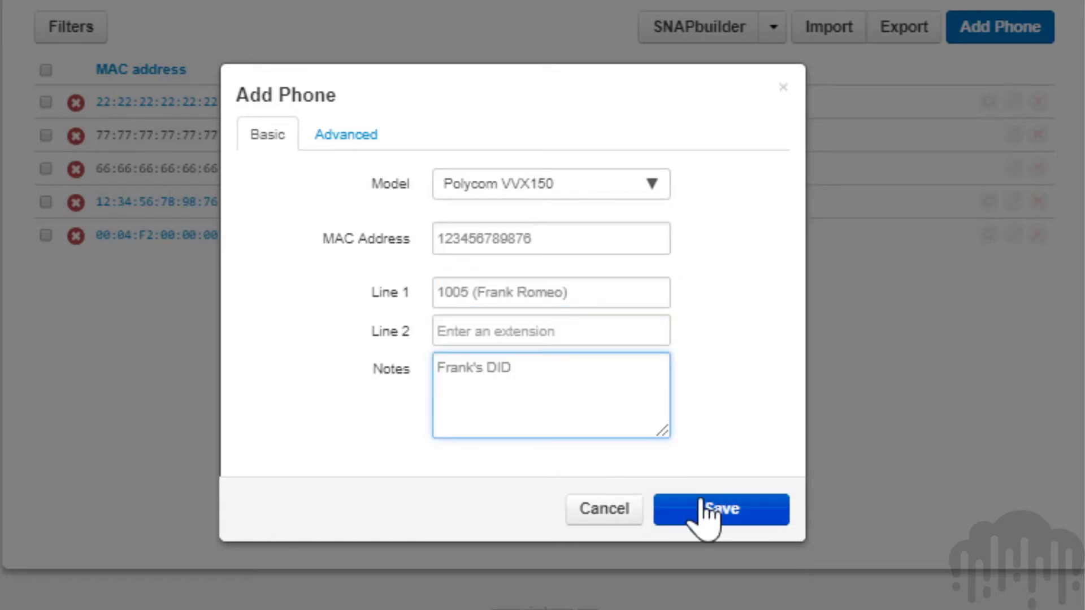
pyautogui.click(702, 511)
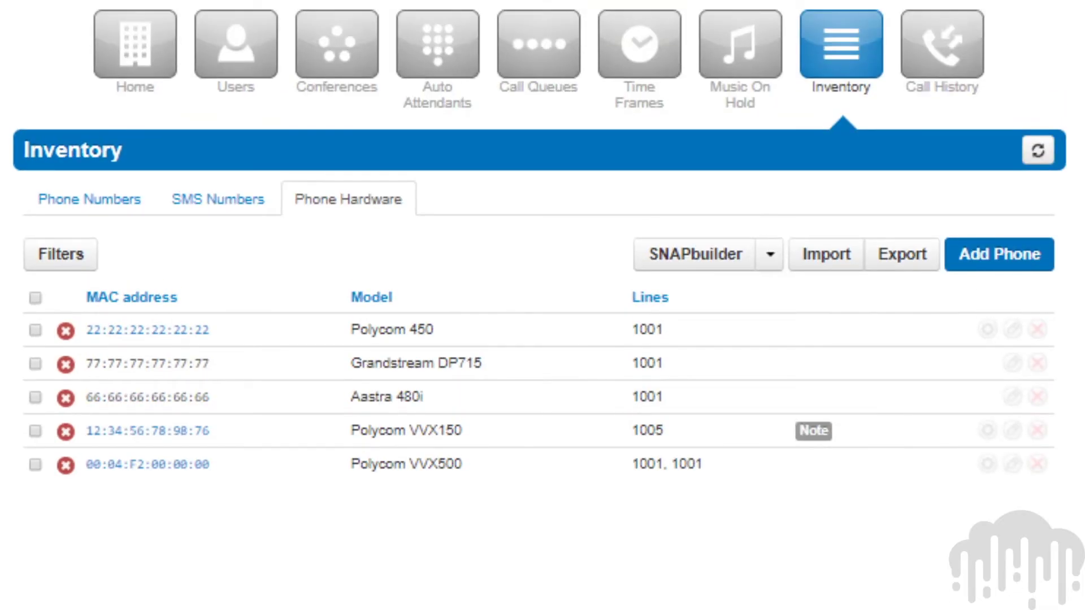
pyautogui.click(112, 199)
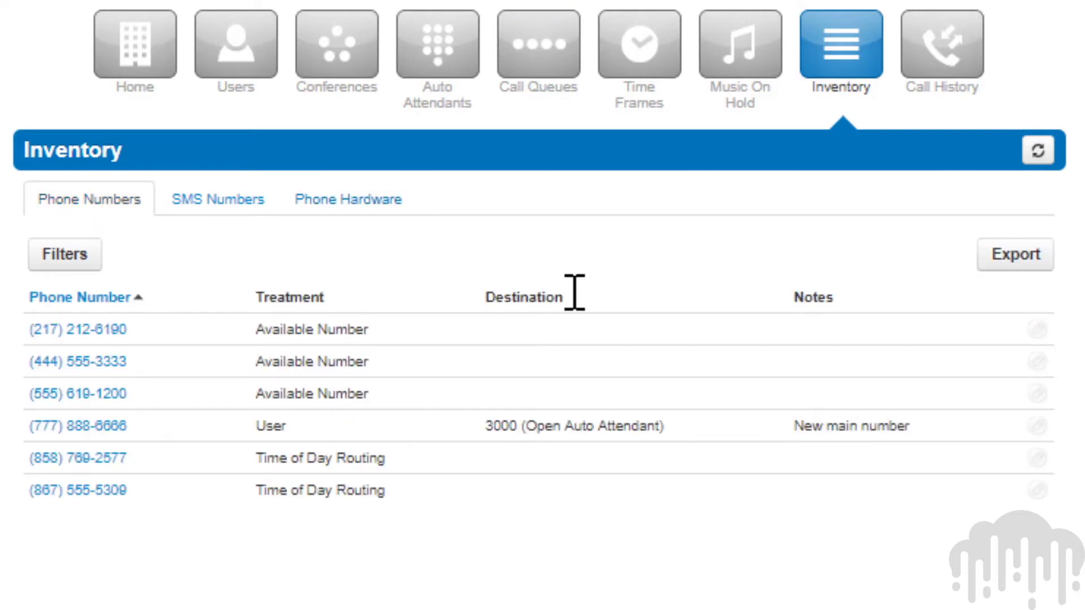
pyautogui.click(1037, 329)
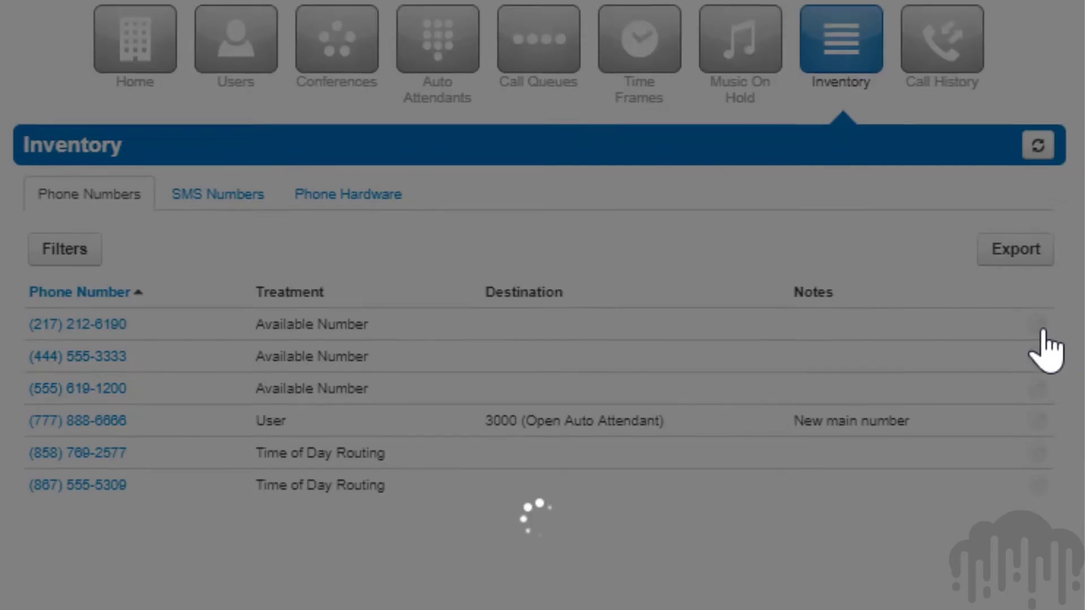
pyautogui.click(359, 302)
pyautogui.click(346, 443)
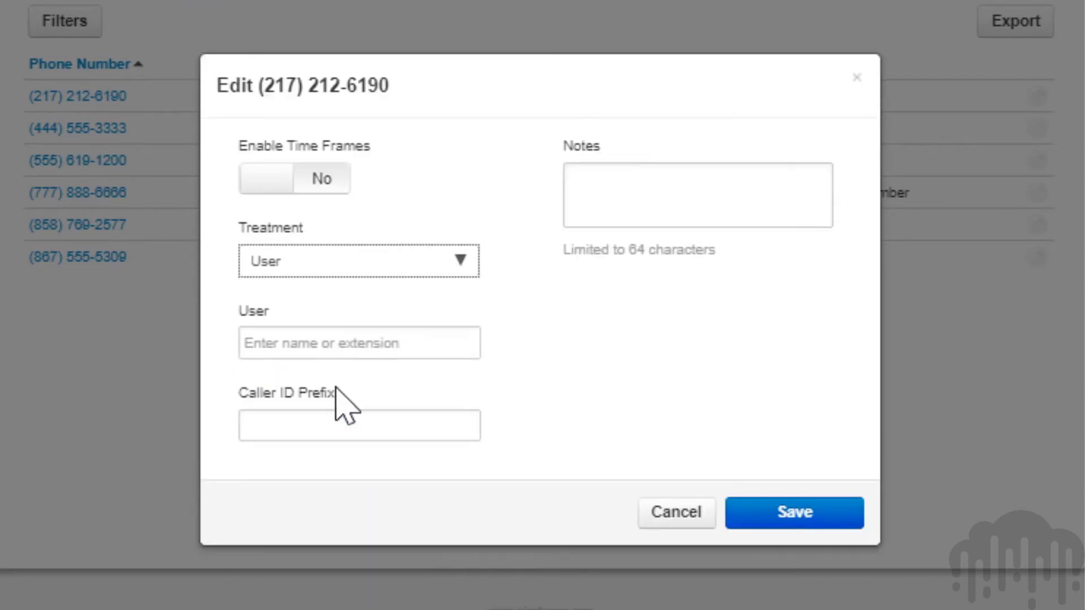
pyautogui.click(338, 336)
pyautogui.write('1005')
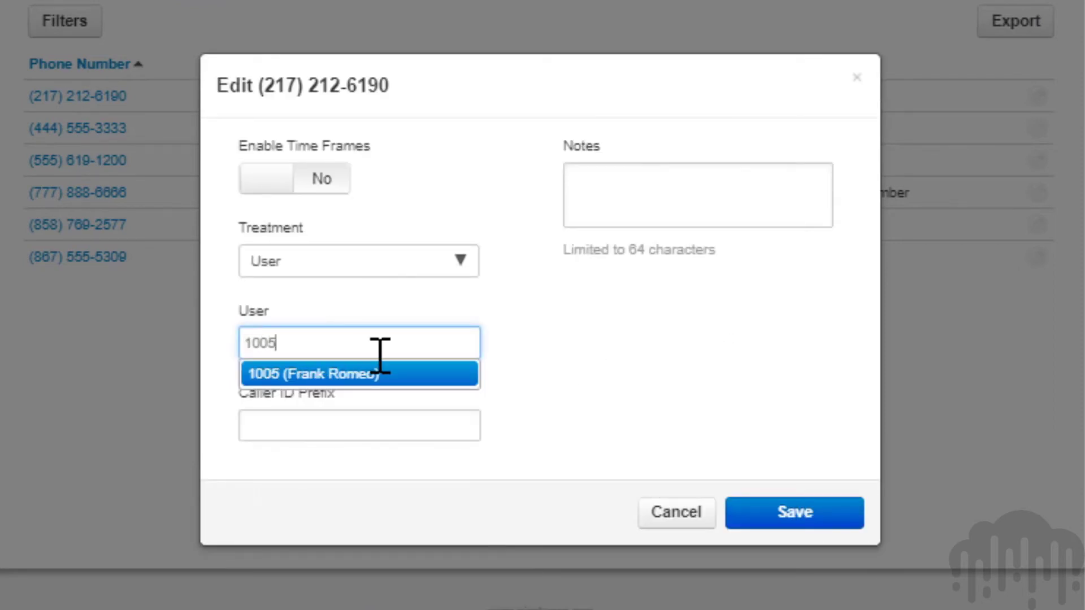
pyautogui.click(347, 373)
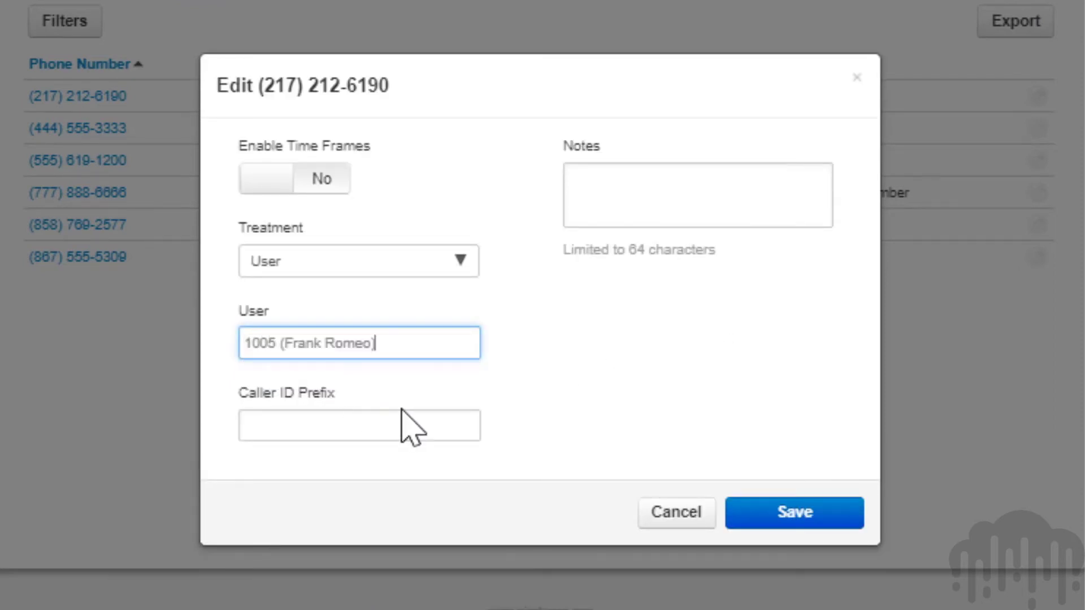
pyautogui.click(793, 515)
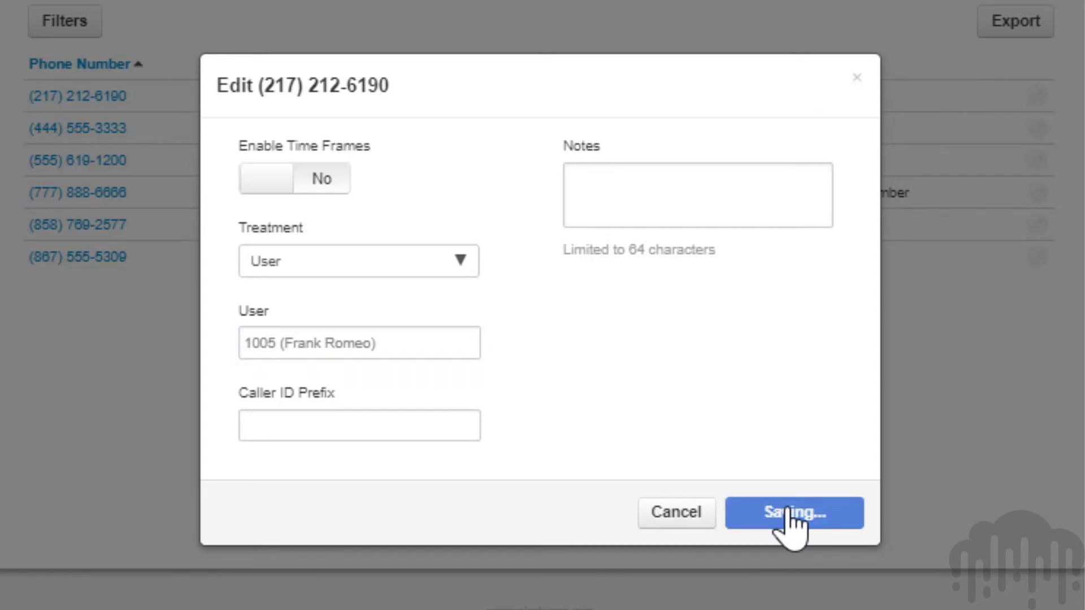
pyautogui.click(294, 161)
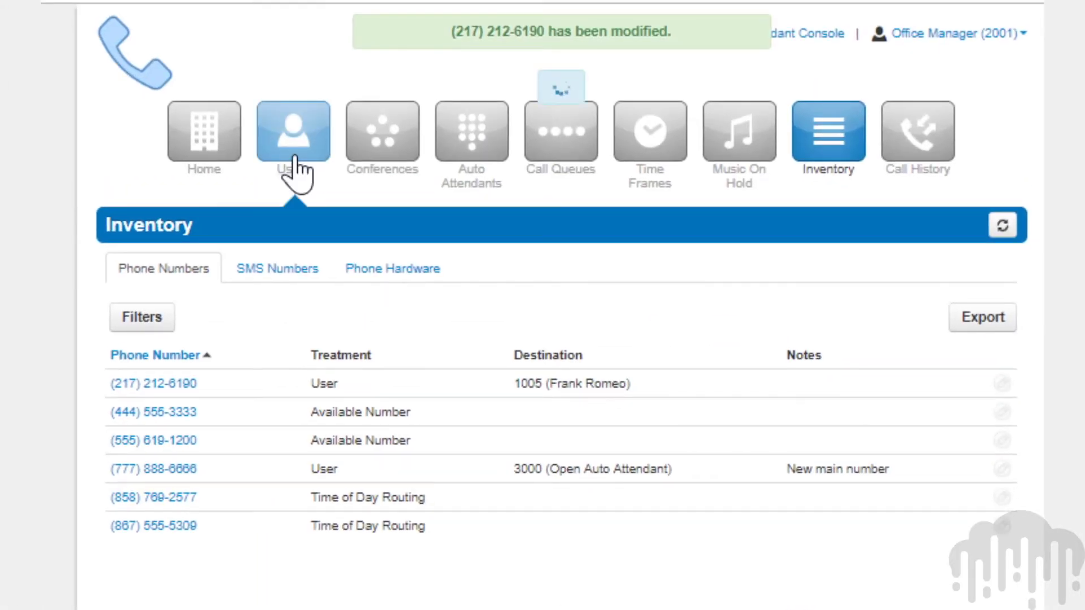
# - Find user 1005 and open its Default answering rule to check it rings the extension and all phones
pyautogui.click(213, 267)
pyautogui.write('1005')
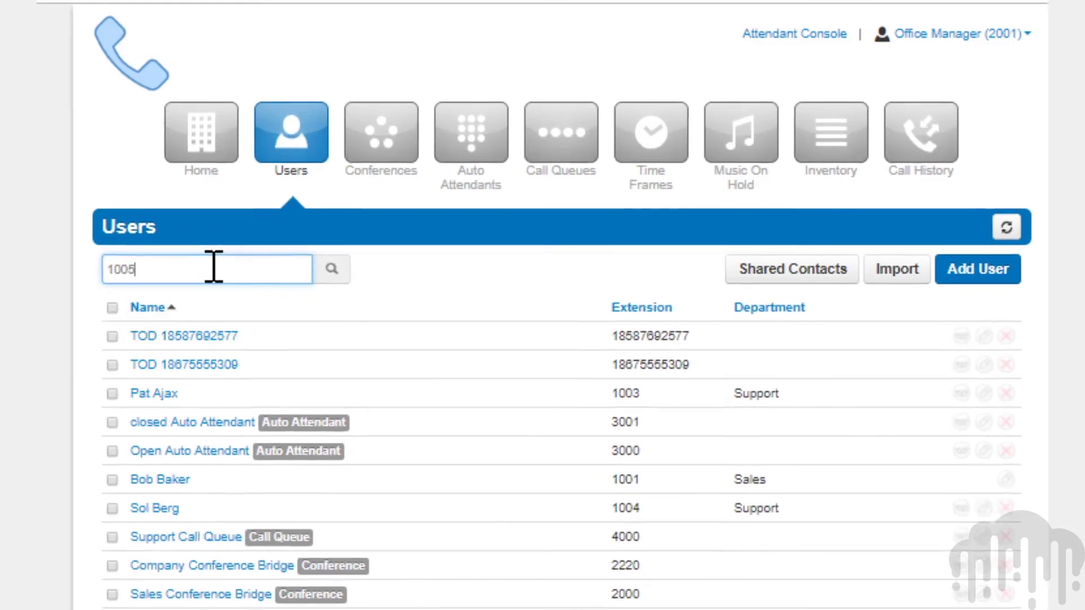
pyautogui.press('Return')
pyautogui.click(170, 337)
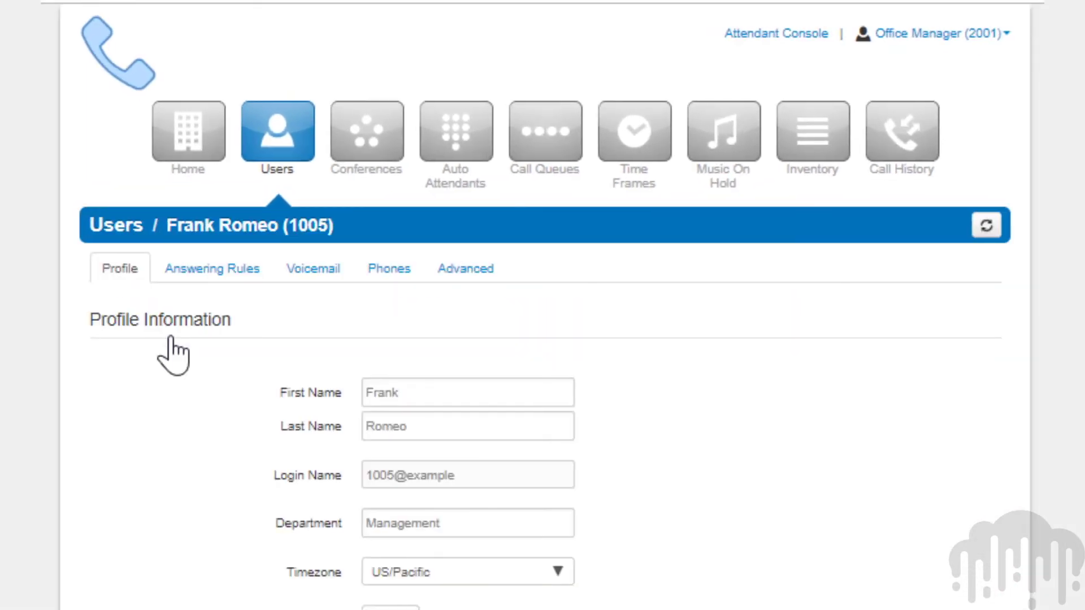
pyautogui.click(211, 273)
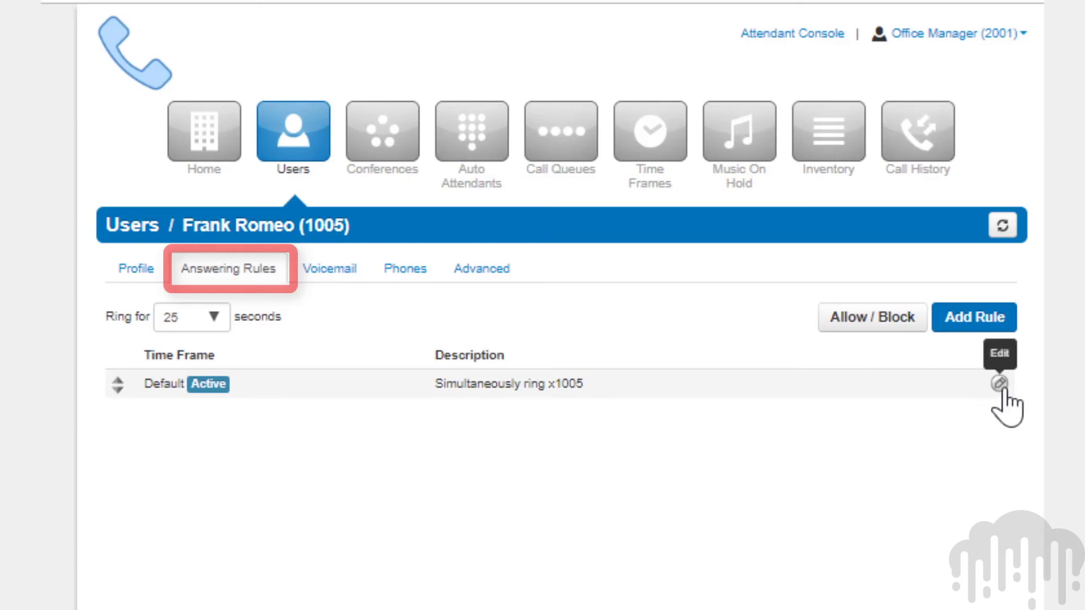
pyautogui.click(1004, 390)
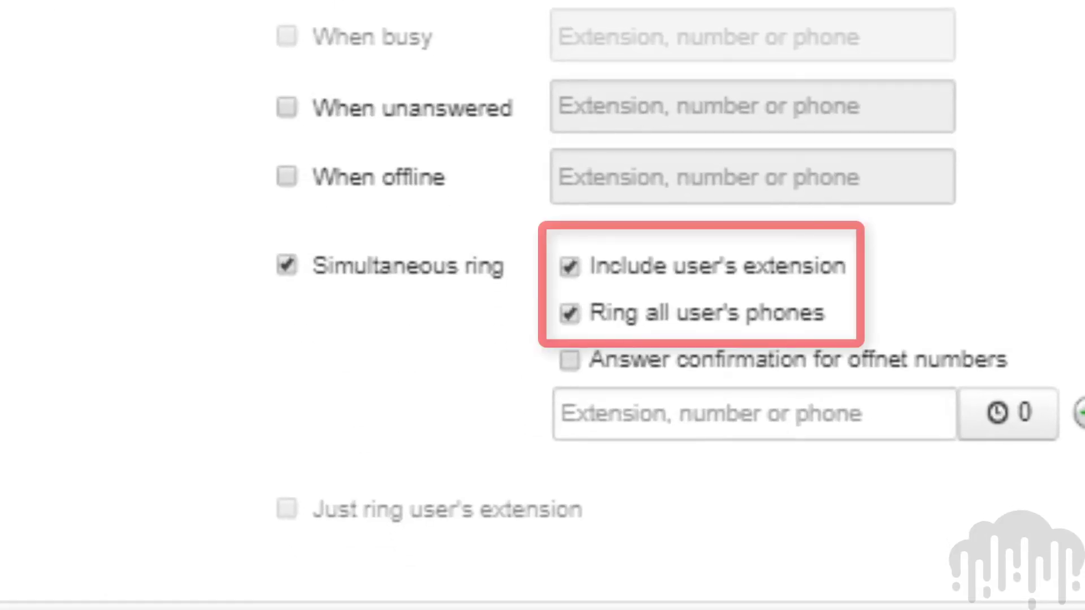